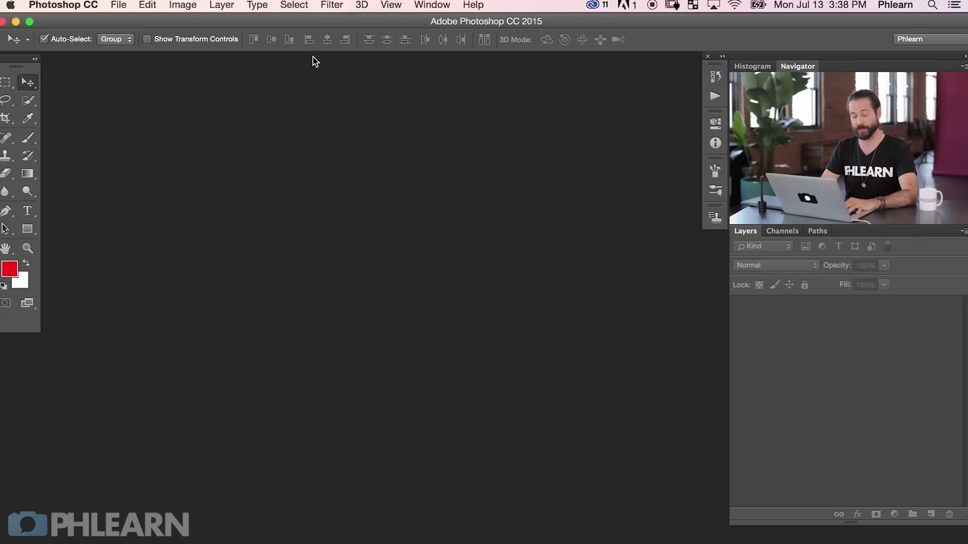
Create a new 1500 × 1500 pixel RGB document at 300 pixels/inch with a white background, shown at 50% zoom.
key("super+n")
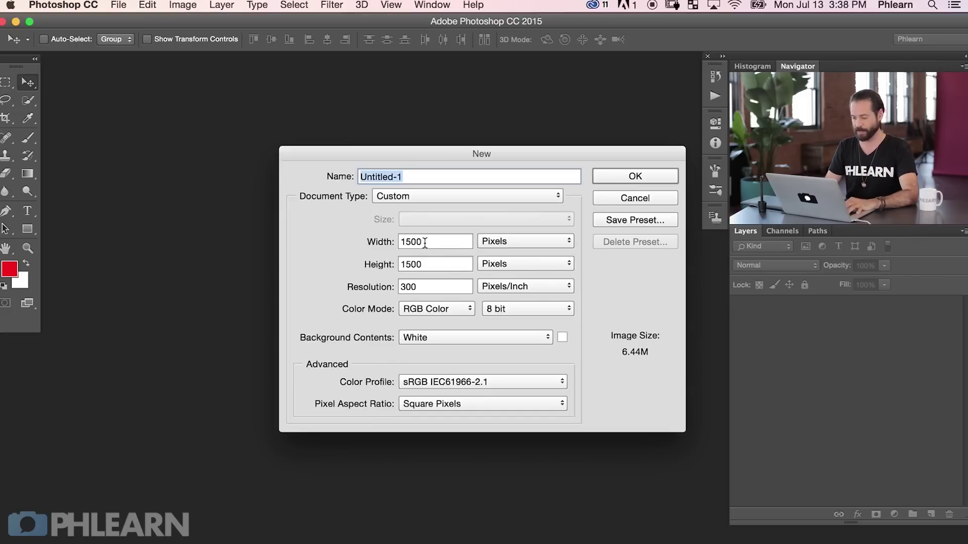
left_click(620, 174)
key("super+0")
key("super+minus")
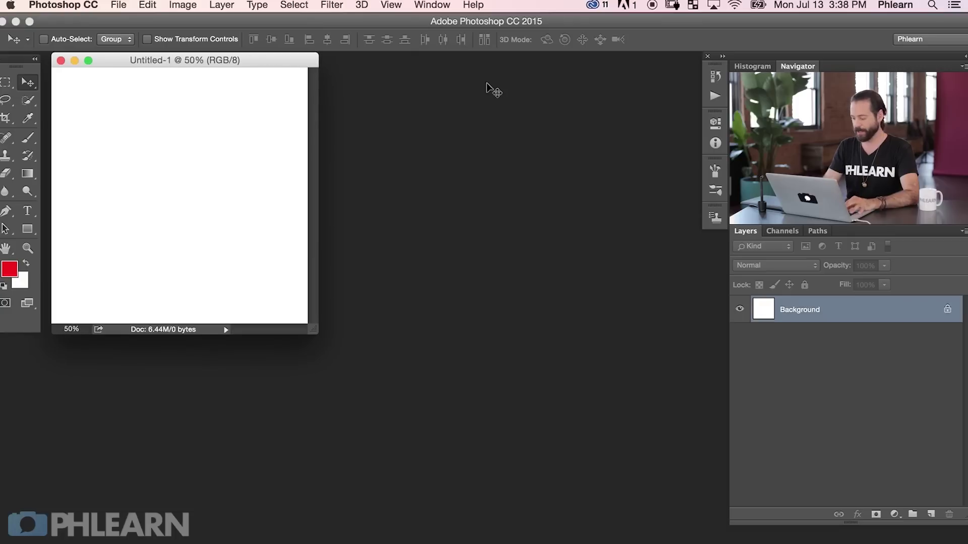
left_click_drag(298, 57, 310, 105)
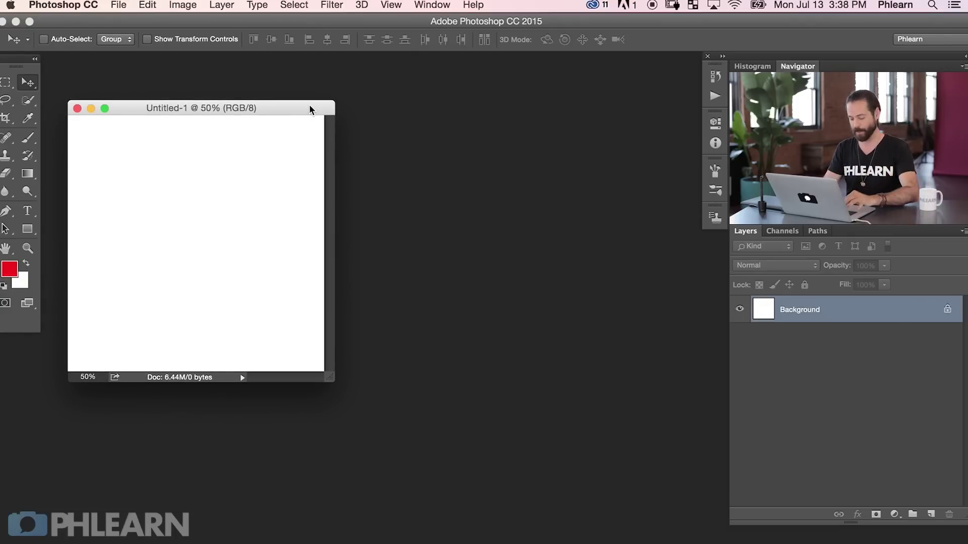
Load the four Fotolia JPGs from the diptyche folder into one layered stack and place its window beside the blank document.
left_click(124, 6)
mouse_move(205, 319)
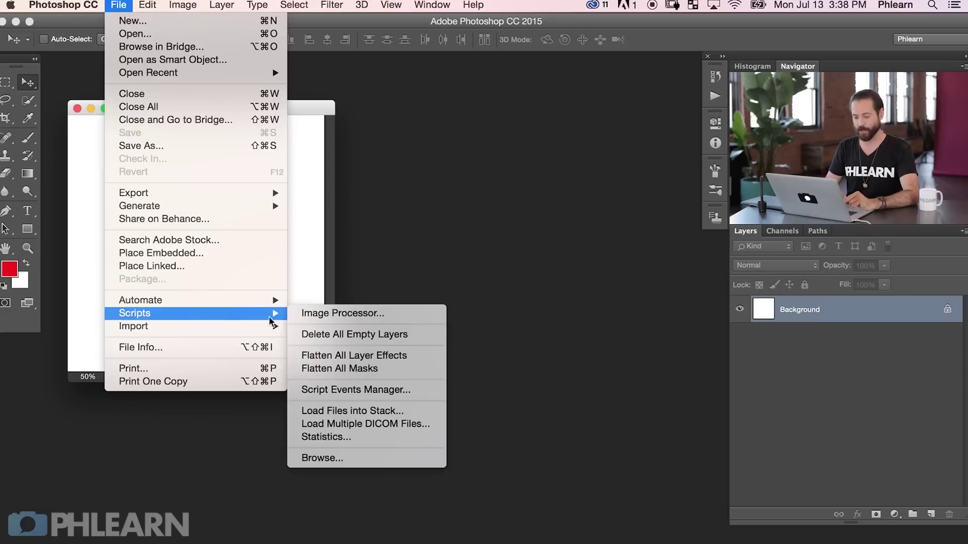
left_click(398, 411)
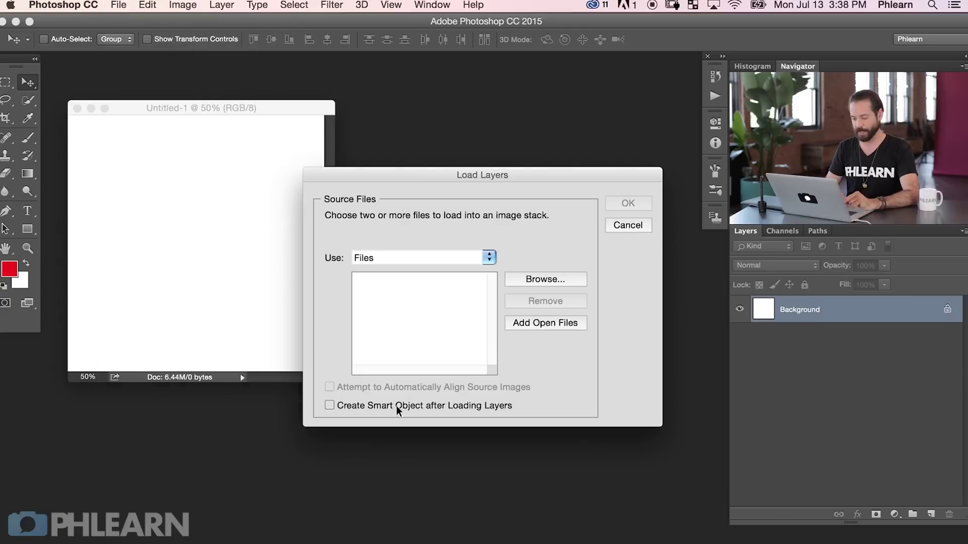
left_click(547, 282)
left_click(350, 64)
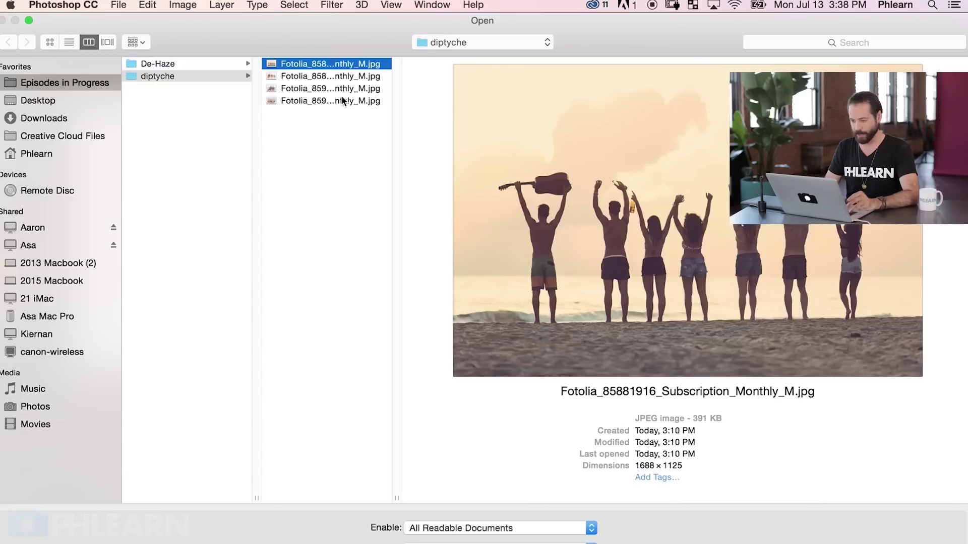
left_click(347, 100, "shift")
key("Return")
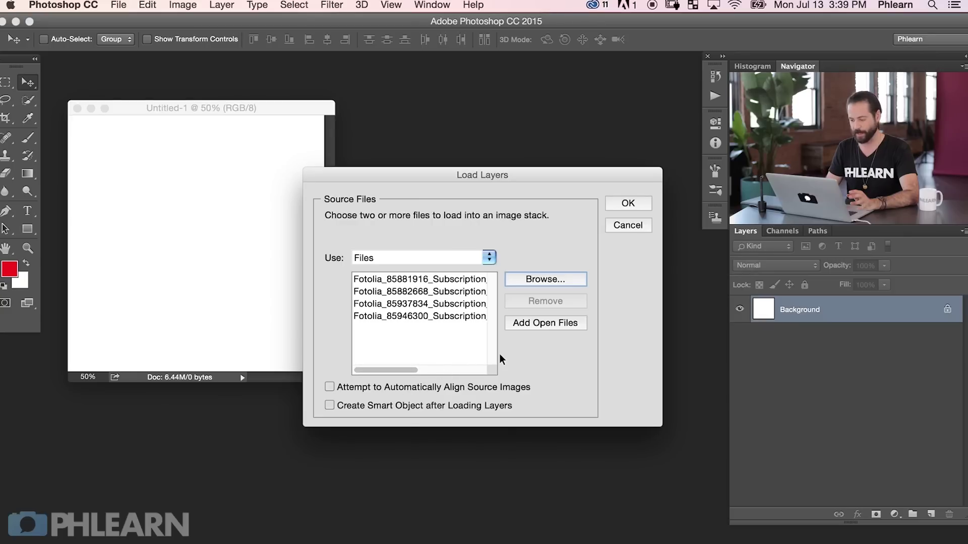
left_click(628, 204)
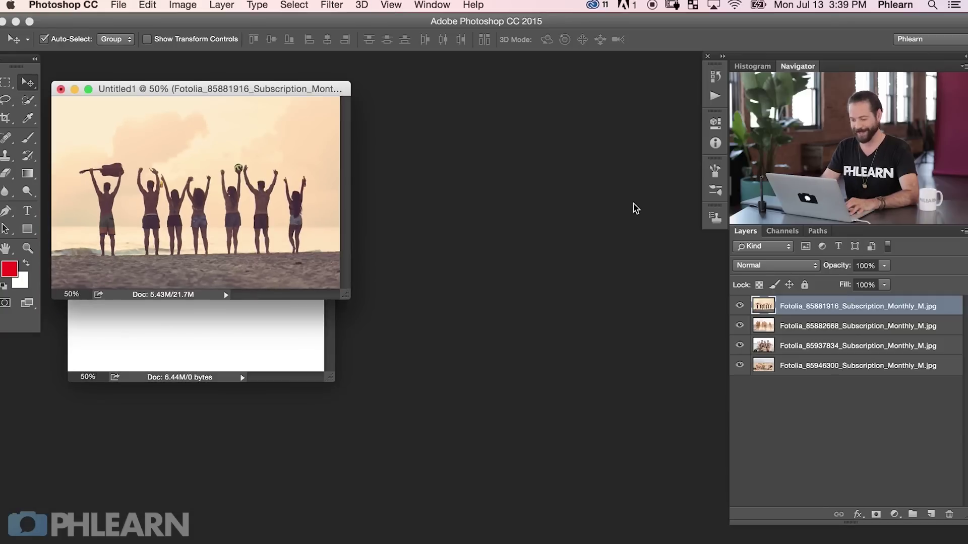
left_click_drag(316, 91, 638, 188)
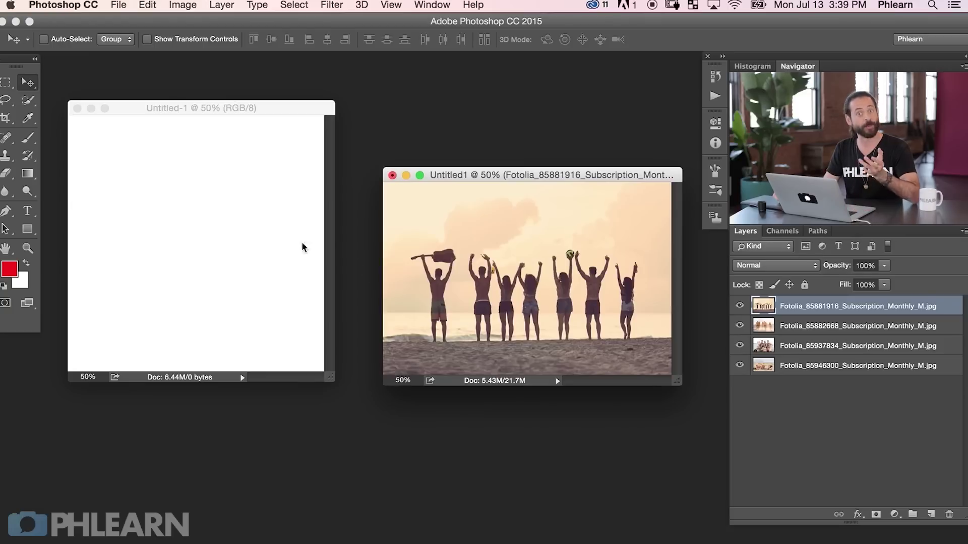
Group the four photo layers and copy the group into the blank square document.
left_click(828, 363, "shift")
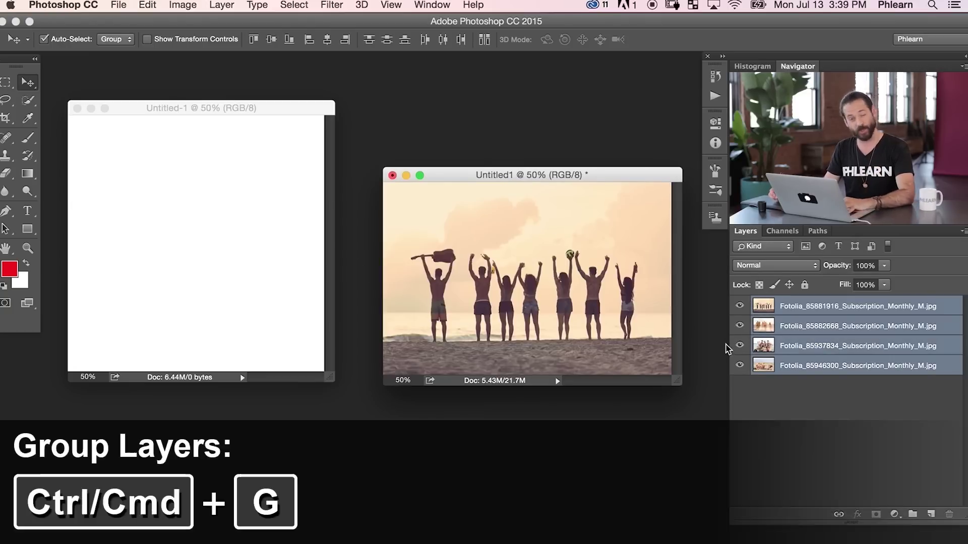
key("super+g")
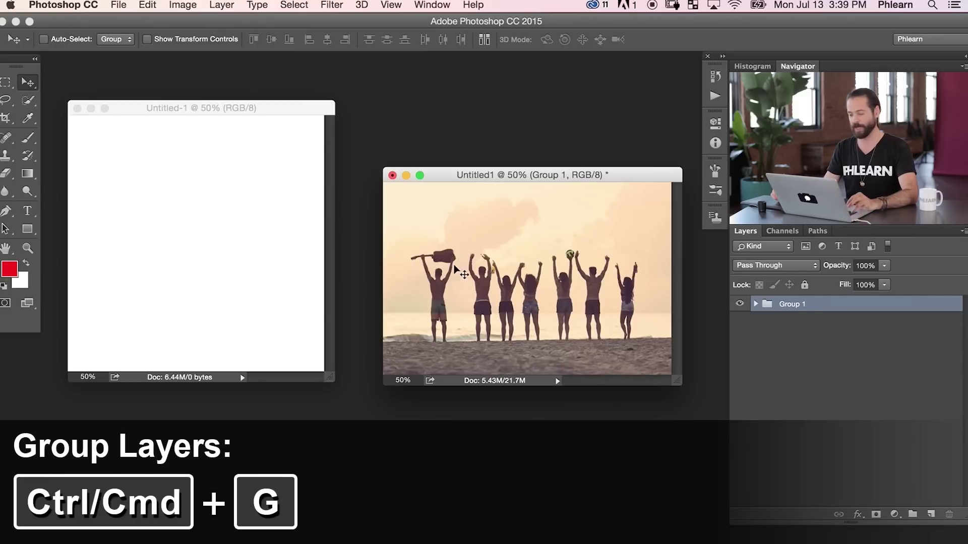
left_click_drag(479, 286, 254, 233)
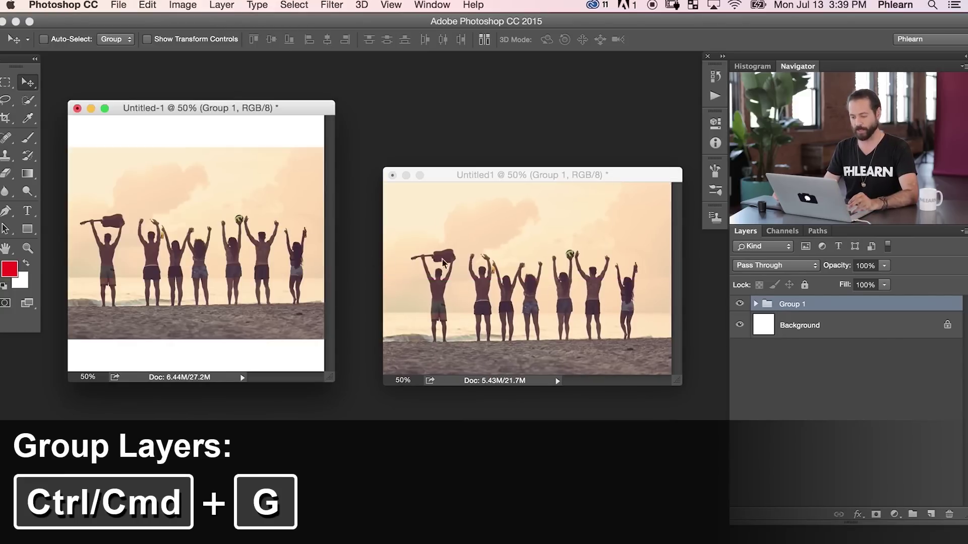
left_click_drag(501, 179, 505, 182)
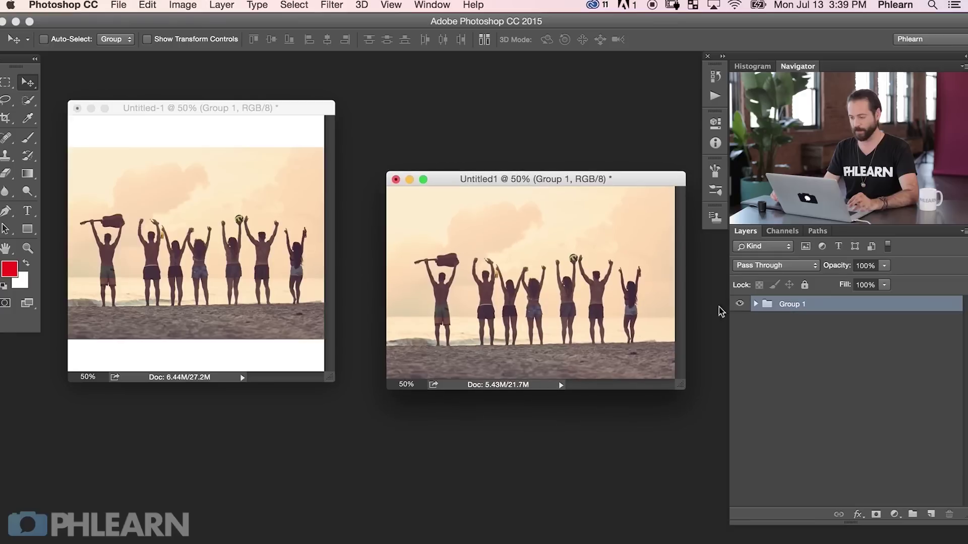
left_click_drag(296, 108, 296, 109)
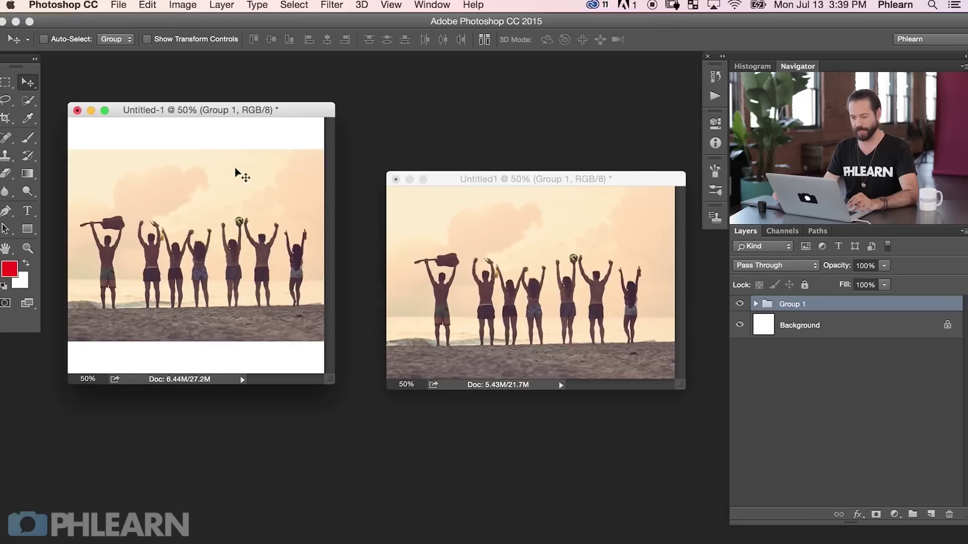
Move the Fotolia_85881916 layer out of Group 1 to the top of the layer stack and collapse the group.
key("f")
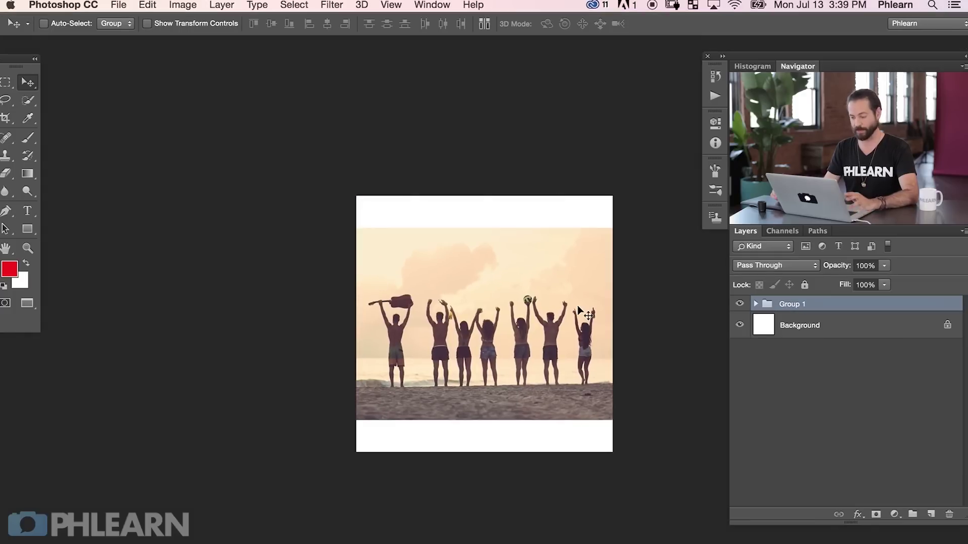
key("super+plus")
key("super+plus")
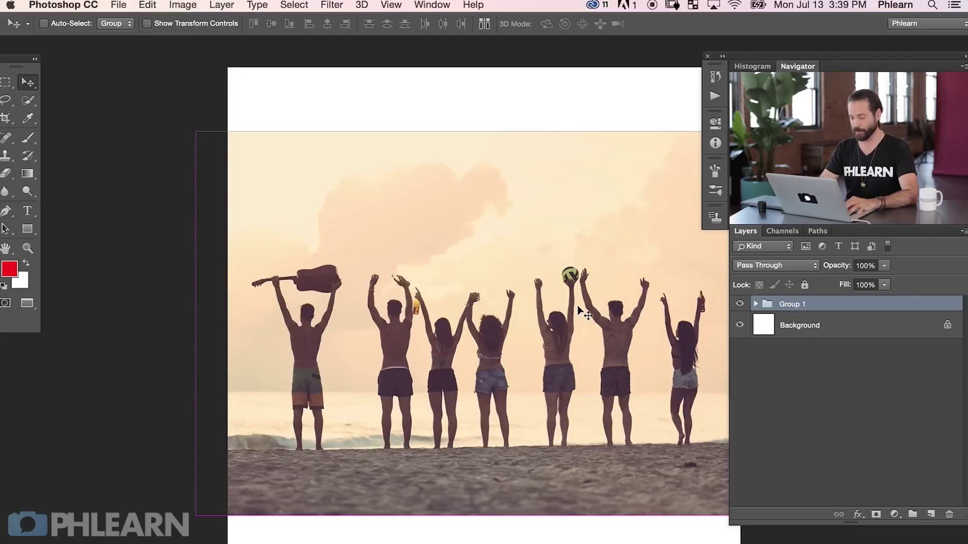
scroll(655, 341, "right", 5)
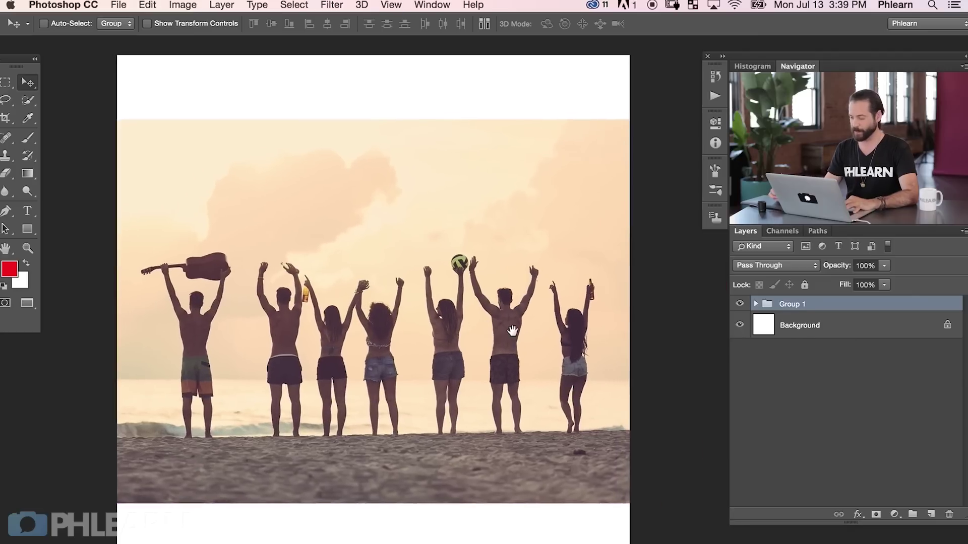
left_click(755, 304)
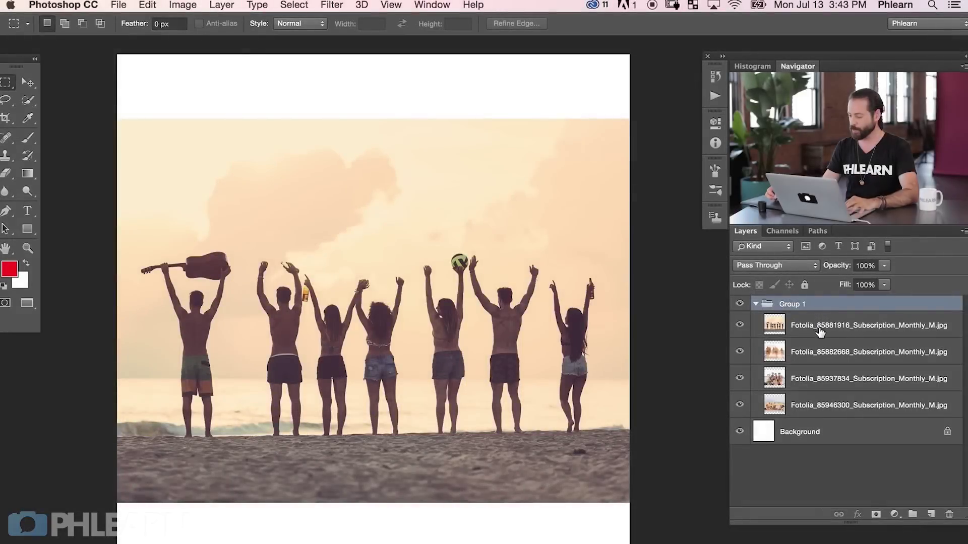
left_click_drag(771, 298, 771, 300)
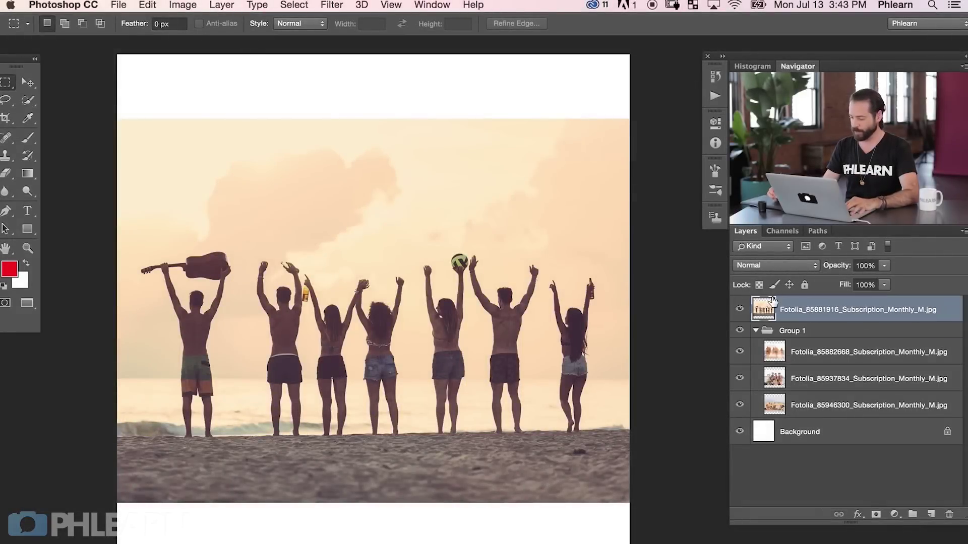
left_click(756, 331)
Enlarge the Fotolia_85881916 photo with Free Transform until it covers the whole square canvas.
key("ctrl+t")
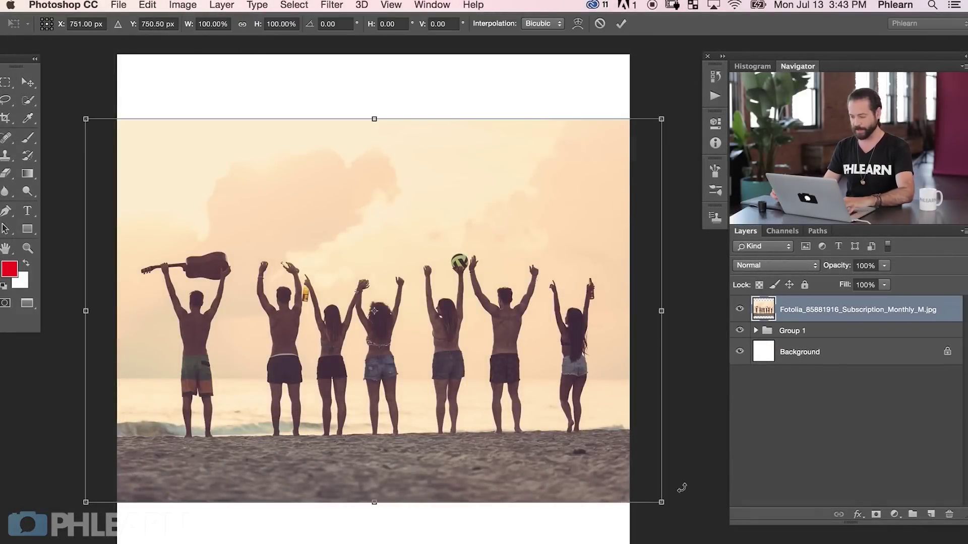
left_click_drag(661, 502, 761, 543)
key("Return")
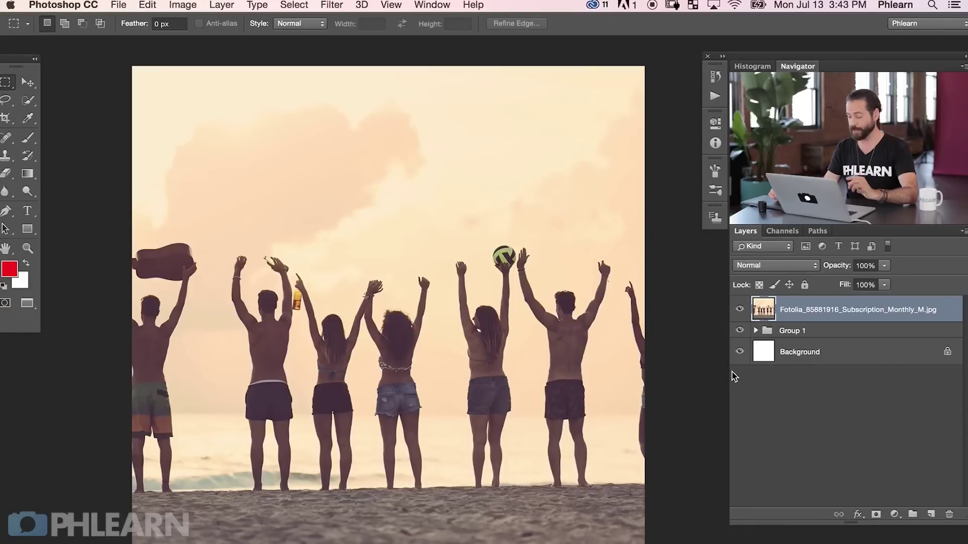
Put the Fotolia_85881916 layer in its own group and add a layer mask to that group.
key("ctrl+g")
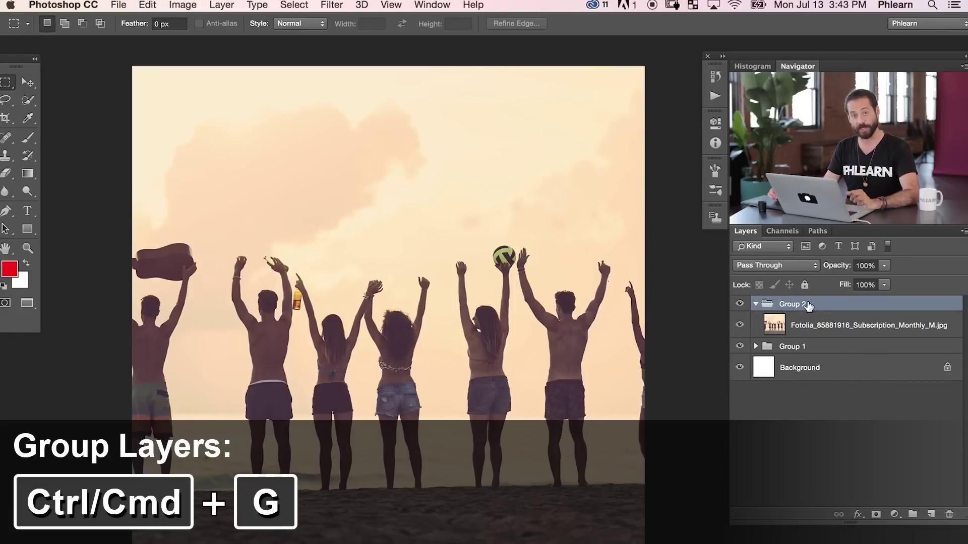
left_click(877, 517)
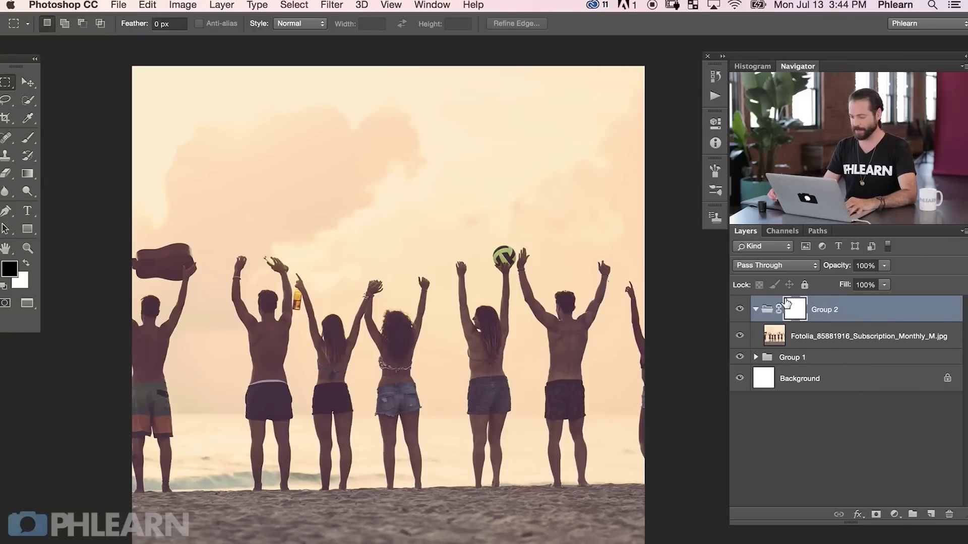
Fill the Group 2 mask with black at 100% opacity.
key("shift+Delete")
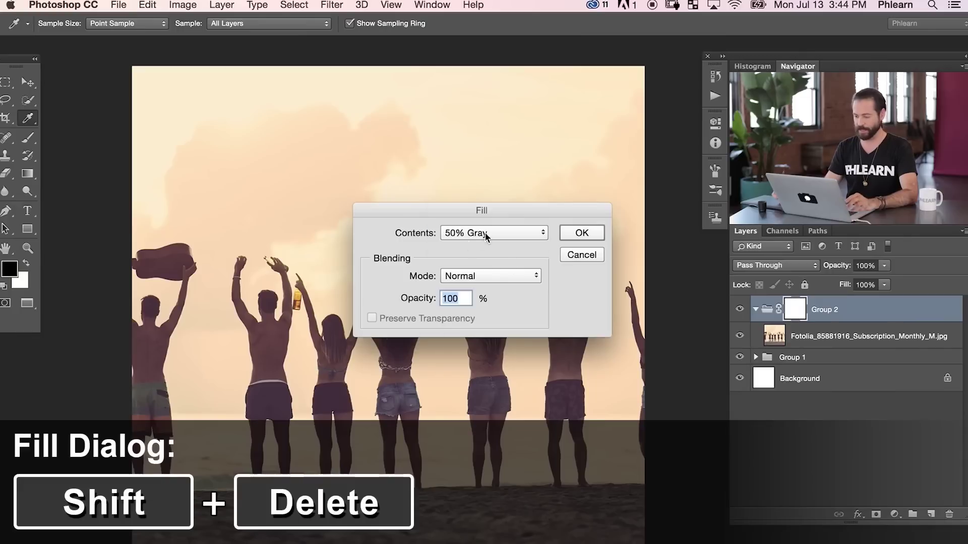
left_click(485, 237)
left_click(483, 220)
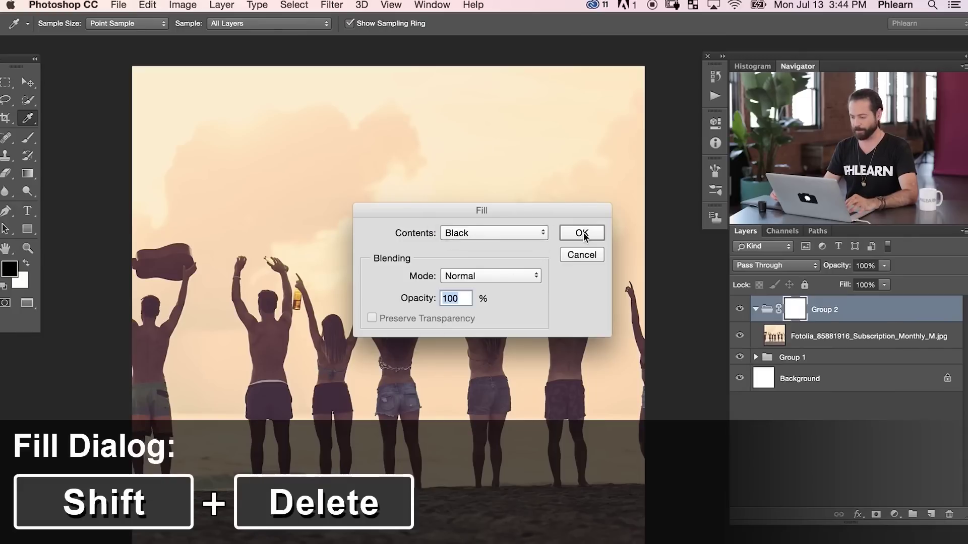
left_click(581, 234)
Hide Group 1, fill a full-width rectangle across the lower part of the Group 2 mask with white, and deselect.
key("m")
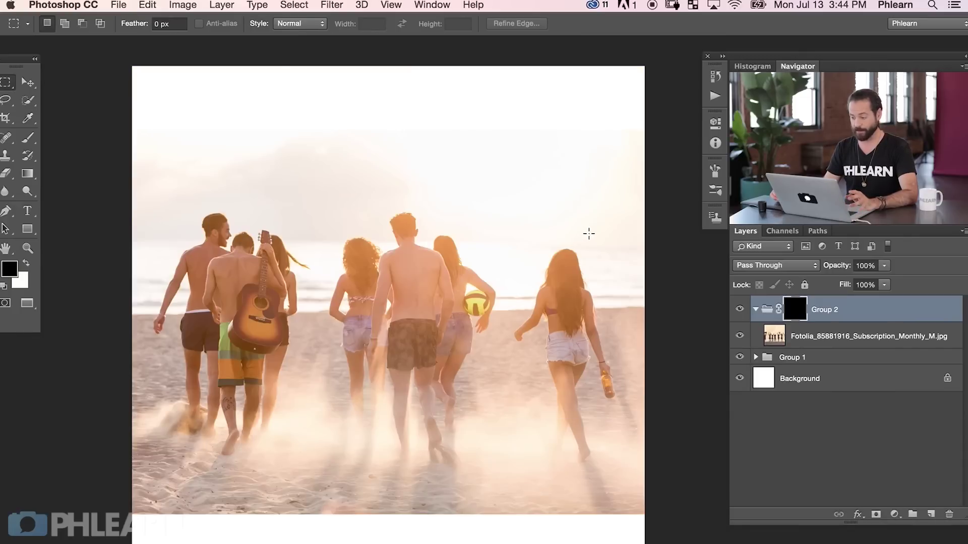
left_click(740, 358)
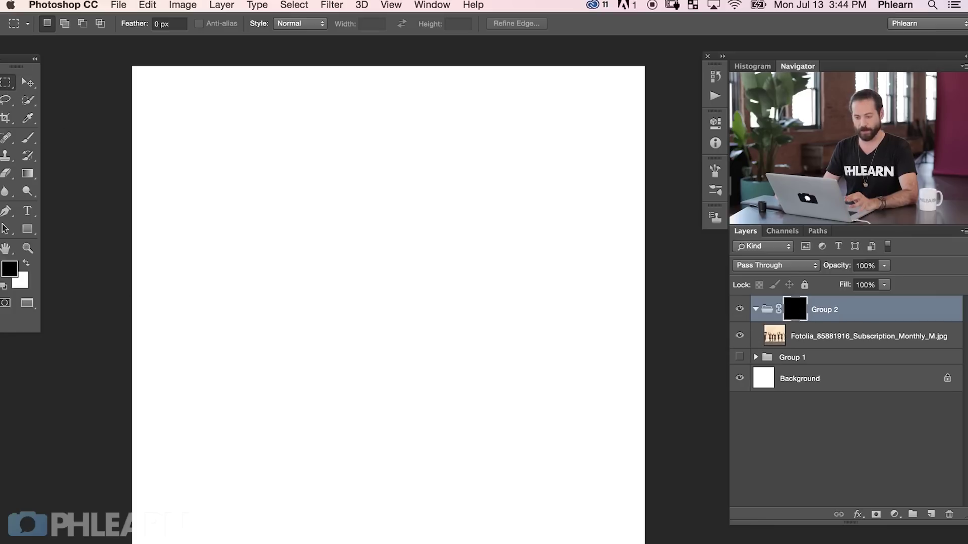
left_click_drag(132, 543, 704, 359)
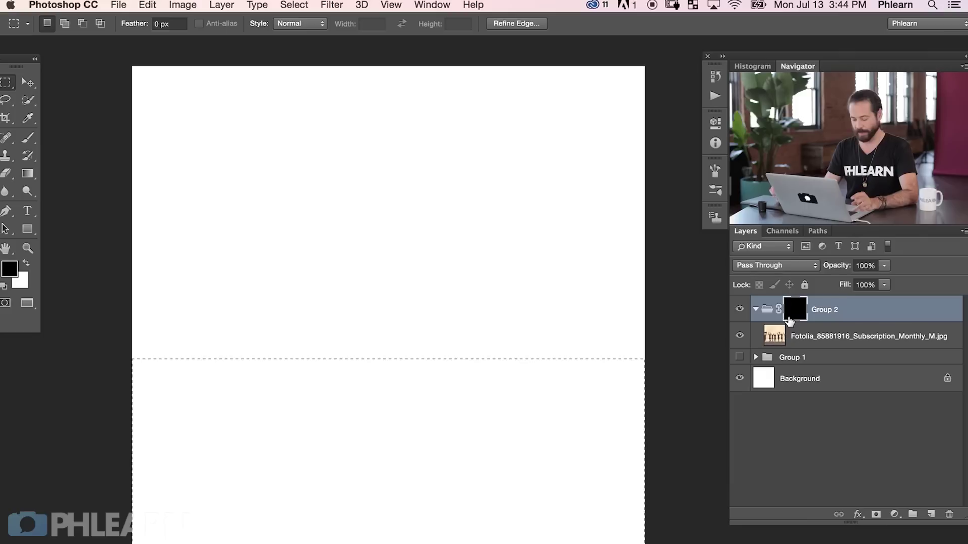
key("shift+BackSpace")
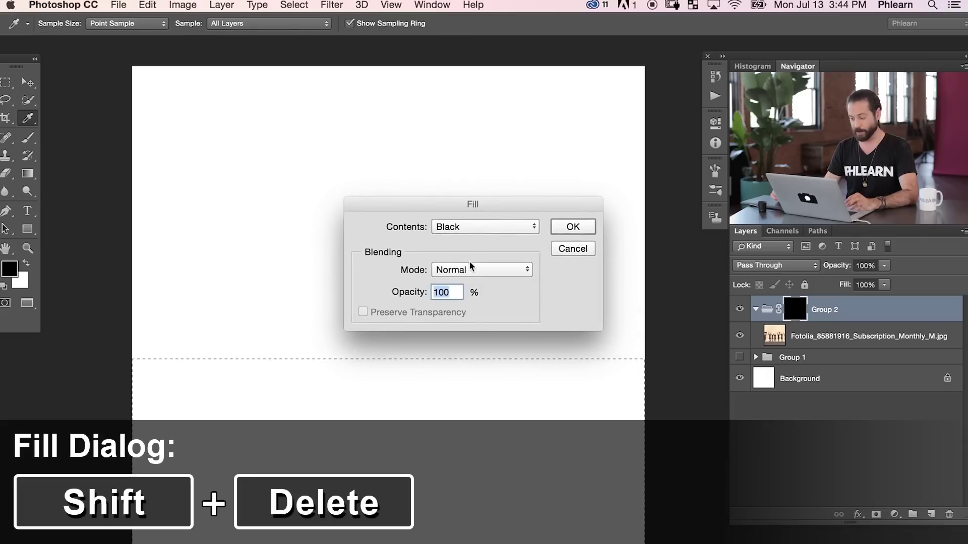
left_click(470, 227)
left_click(514, 250)
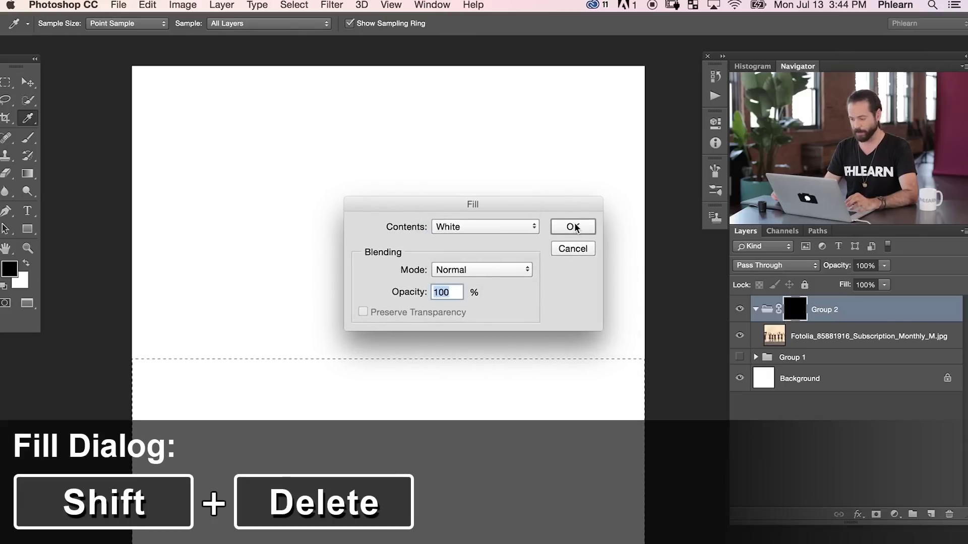
left_click(572, 227)
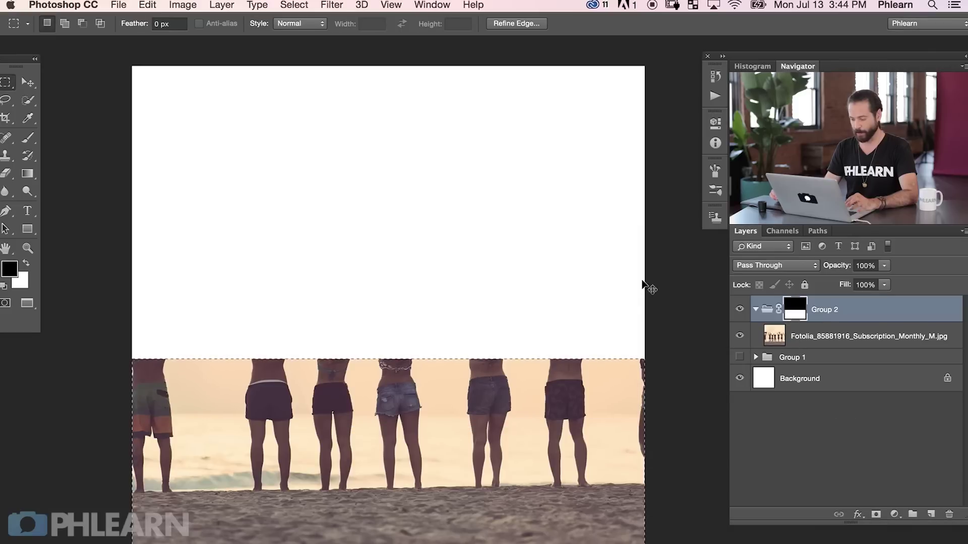
key("ctrl+d")
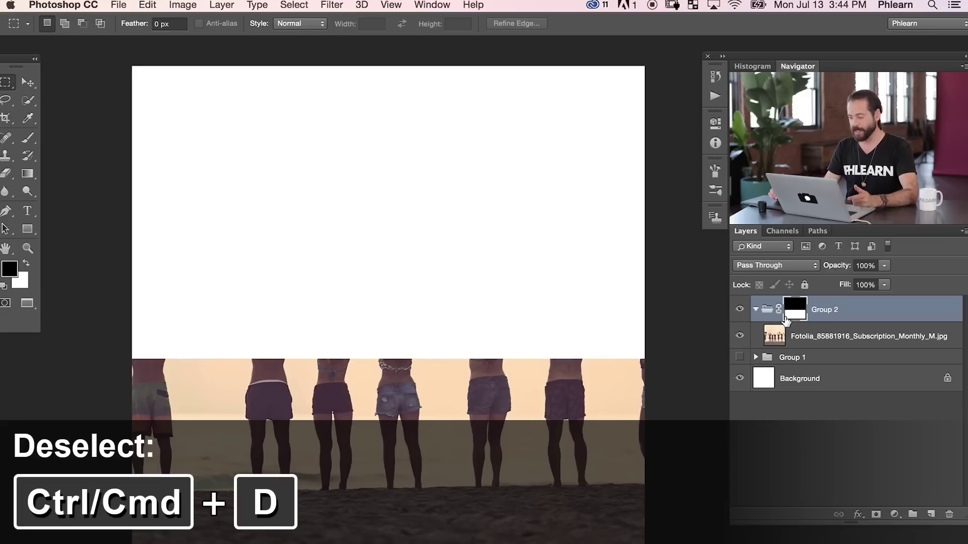
Move the Fotolia_85881916 photo down inside its group's masked area, leaving the mask in place.
left_click(815, 341)
key("v")
left_click_drag(434, 270, 494, 343)
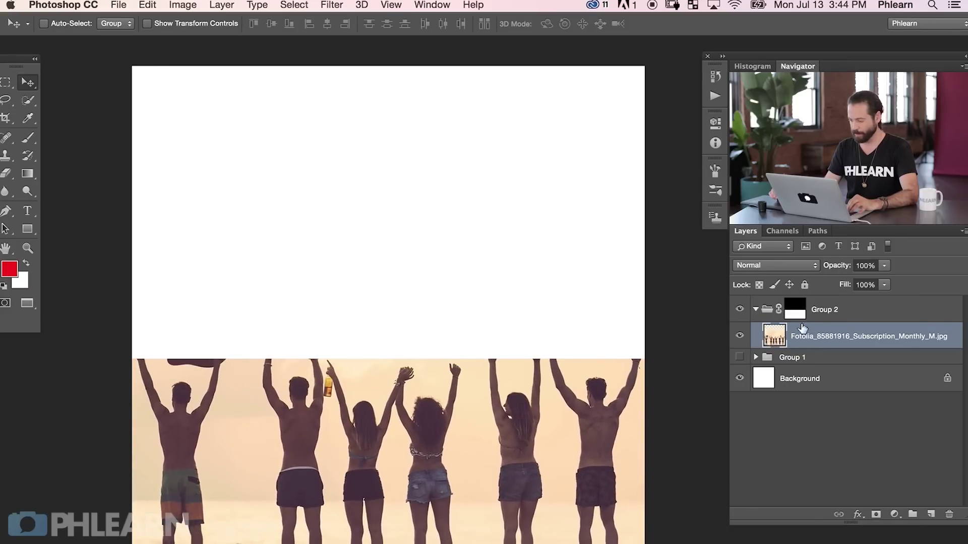
left_click_drag(530, 383, 510, 416)
Scale the Fotolia_85881916 photo proportionally to 75% and reposition it so the whole row of people fits the lower area.
key("ctrl+t")
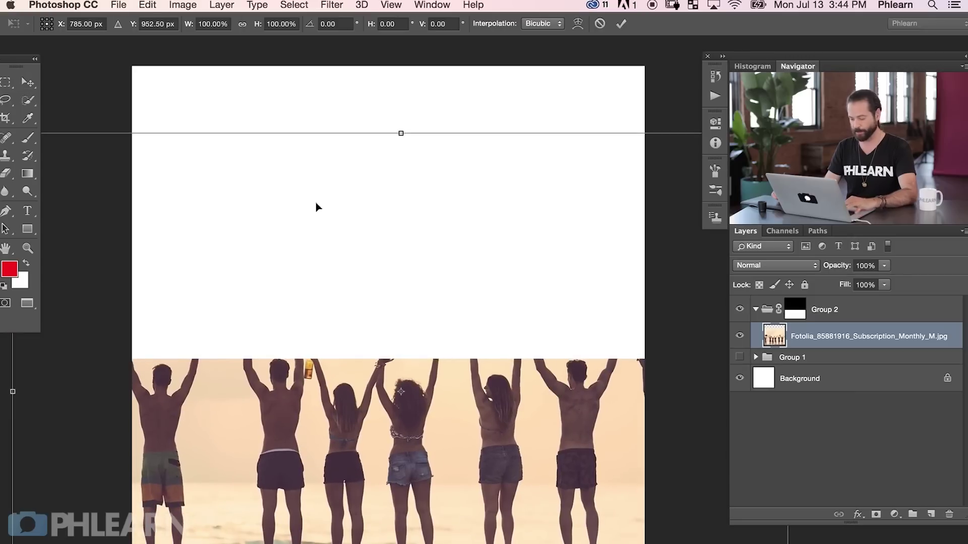
left_click(242, 24)
left_click_drag(258, 25, 241, 30)
left_click_drag(429, 395, 423, 441)
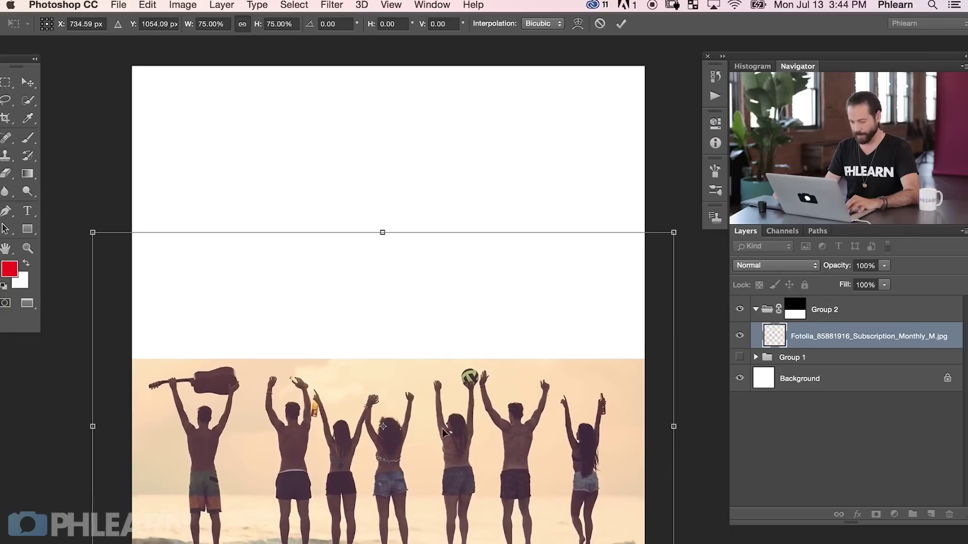
key("Return")
scroll(459, 433, "down", 3)
scroll(472, 434, "up", 1)
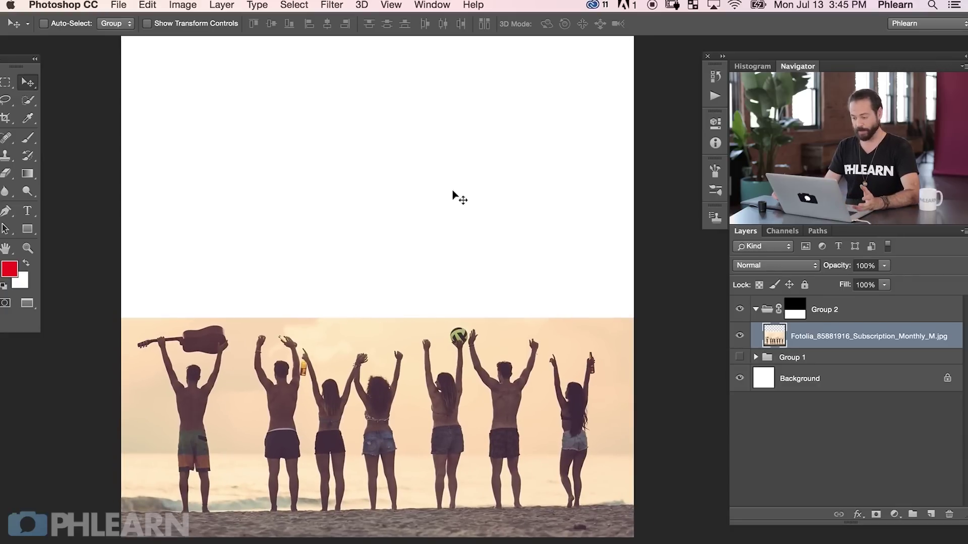
left_click(796, 312)
key("ctrl+t")
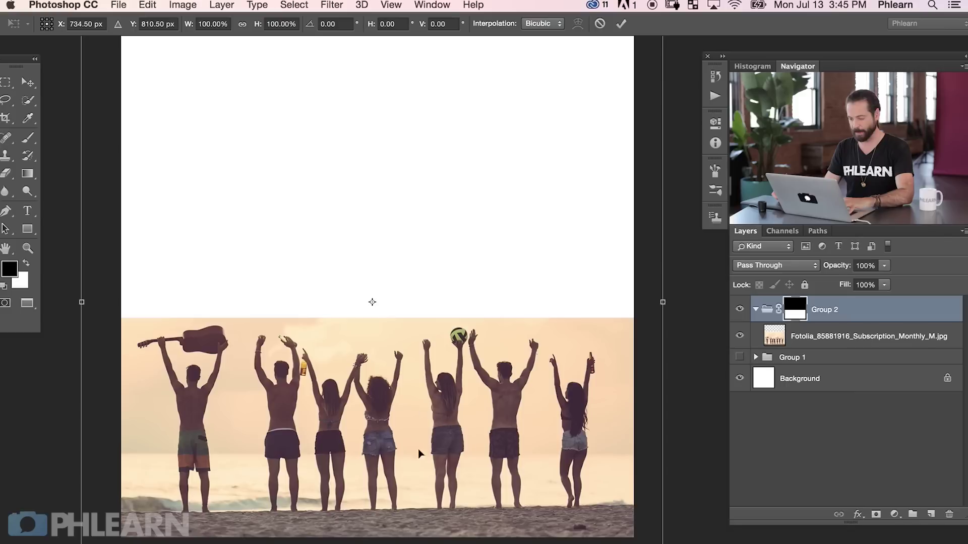
left_click_drag(428, 476, 444, 453)
key("Escape")
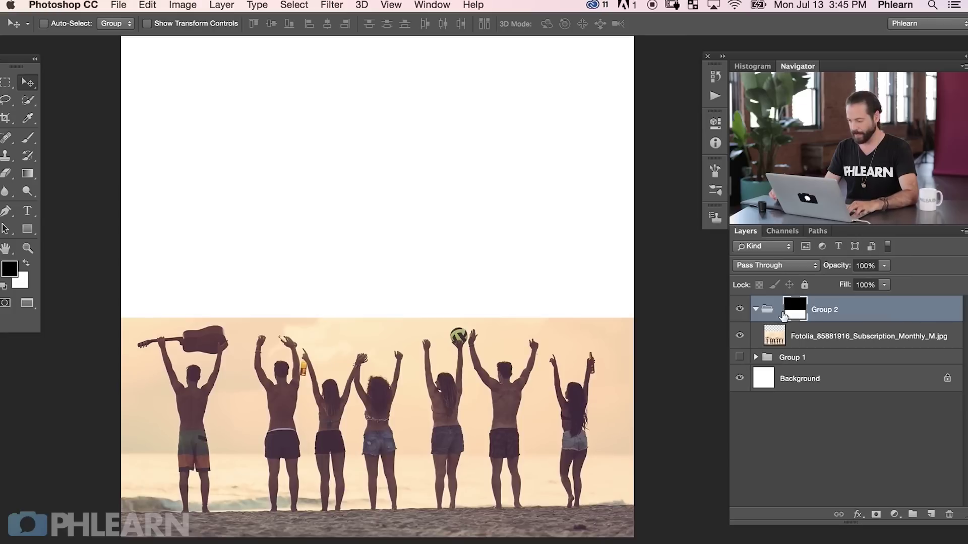
Unlink the Group 2 mask and transform it alone, raising its upper boundary slightly to reveal more sky above the people.
key("ctrl+t")
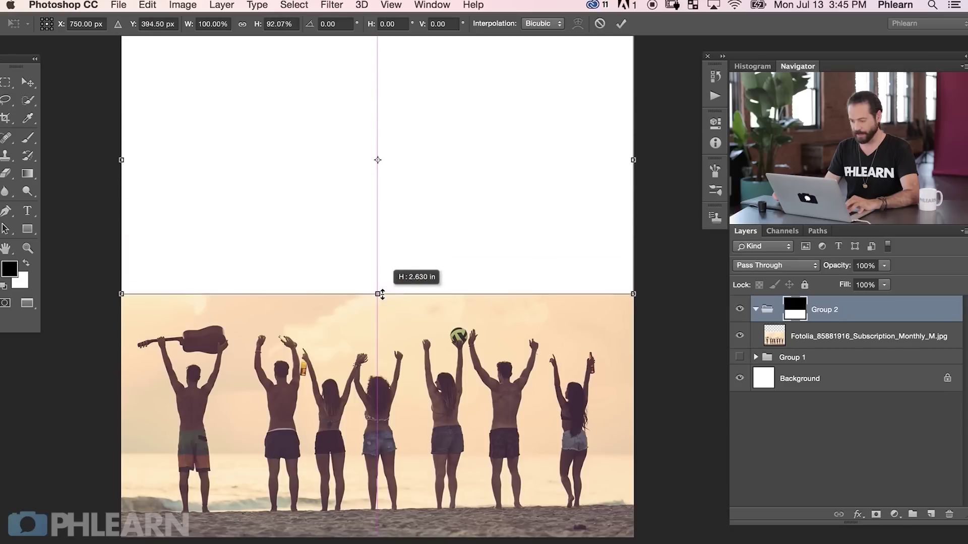
key("Return")
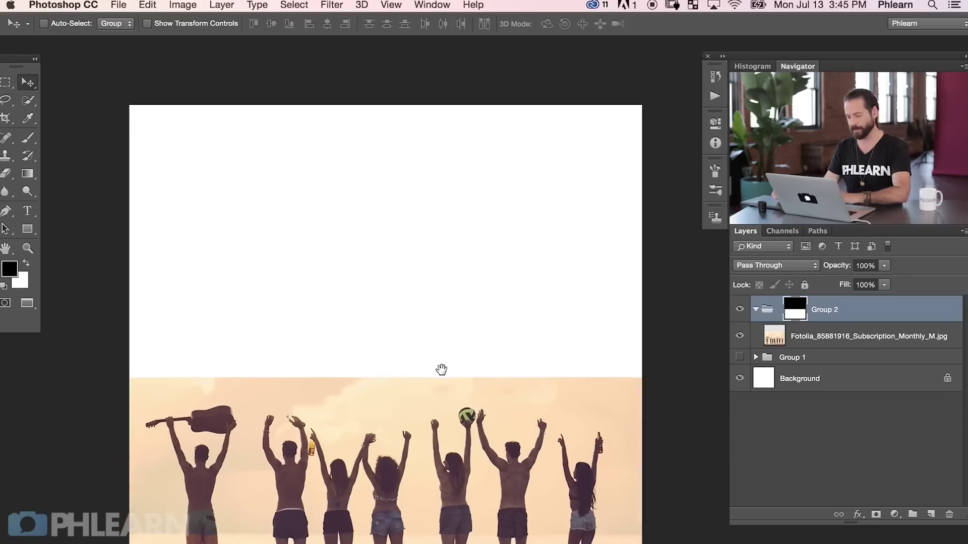
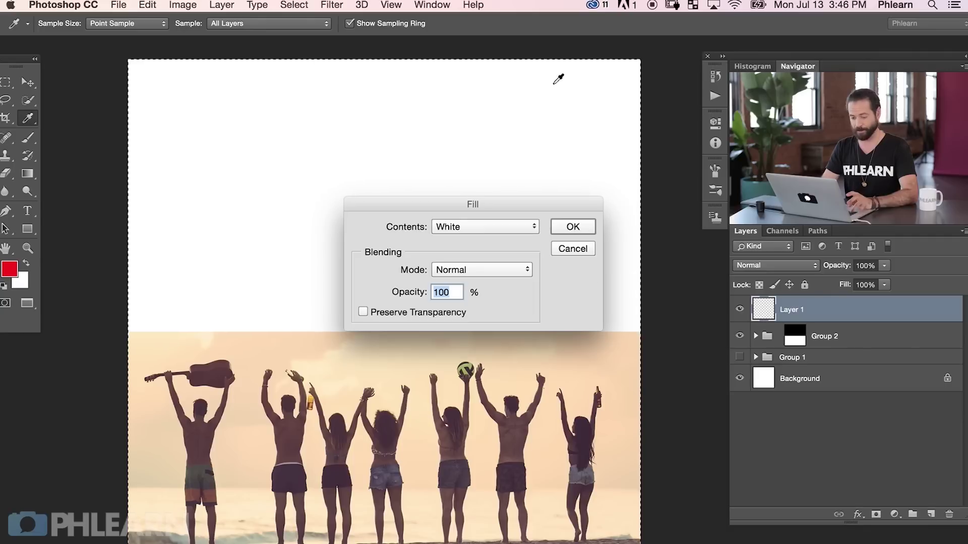
Fill the whole of Layer 1 with the red foreground color in Normal mode at 100% opacity.
left_click(478, 270)
left_click(478, 271)
left_click(479, 227)
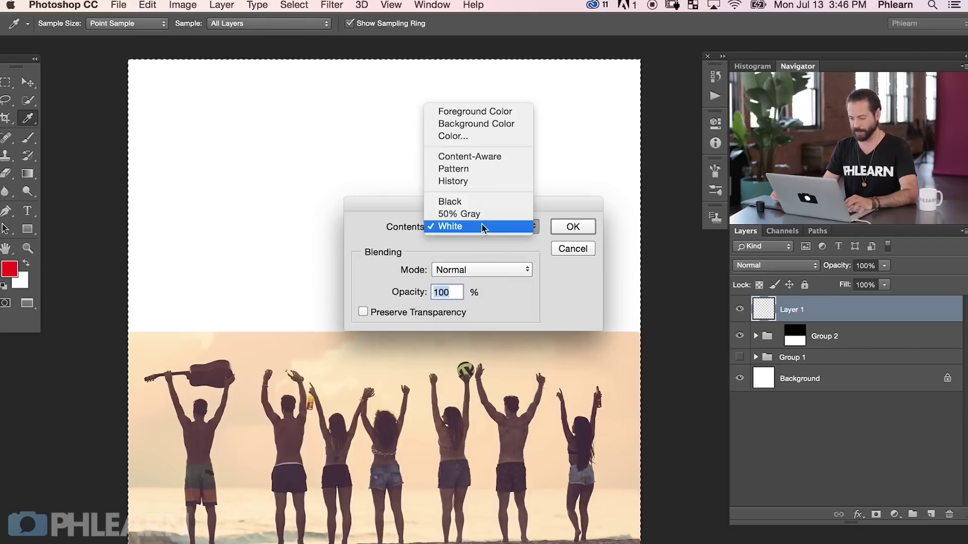
left_click(474, 112)
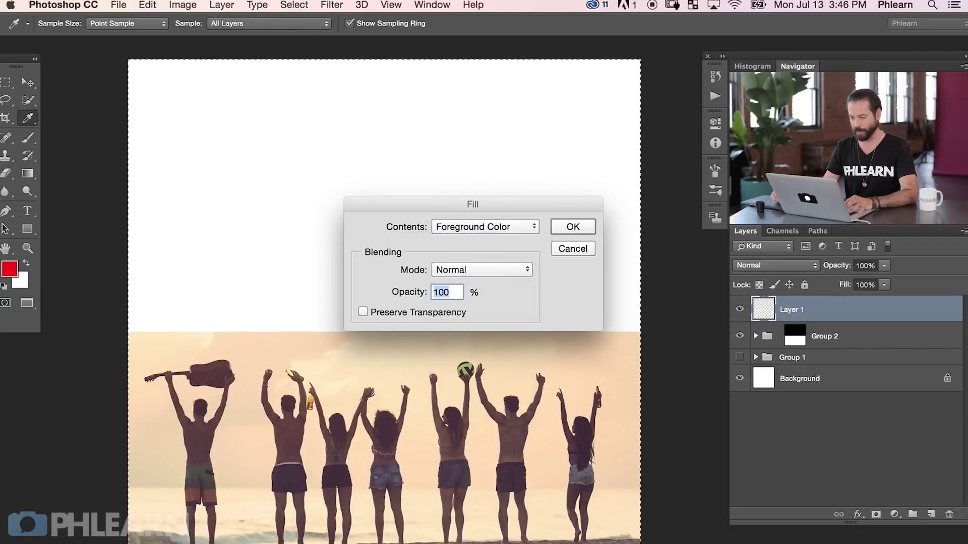
left_click(574, 227)
key("v")
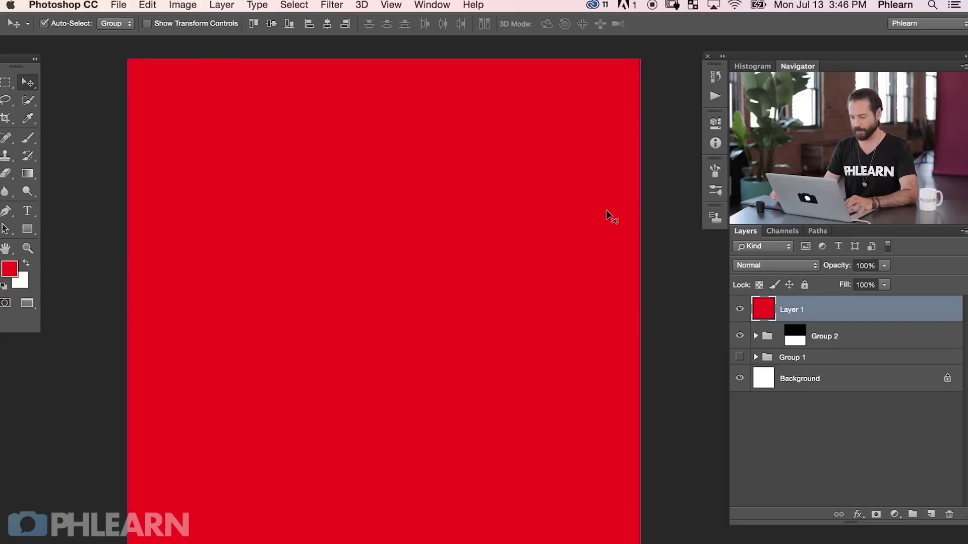
Transform the red Layer 1 to 50% width, with the reference point moved to its left edge.
key("super")
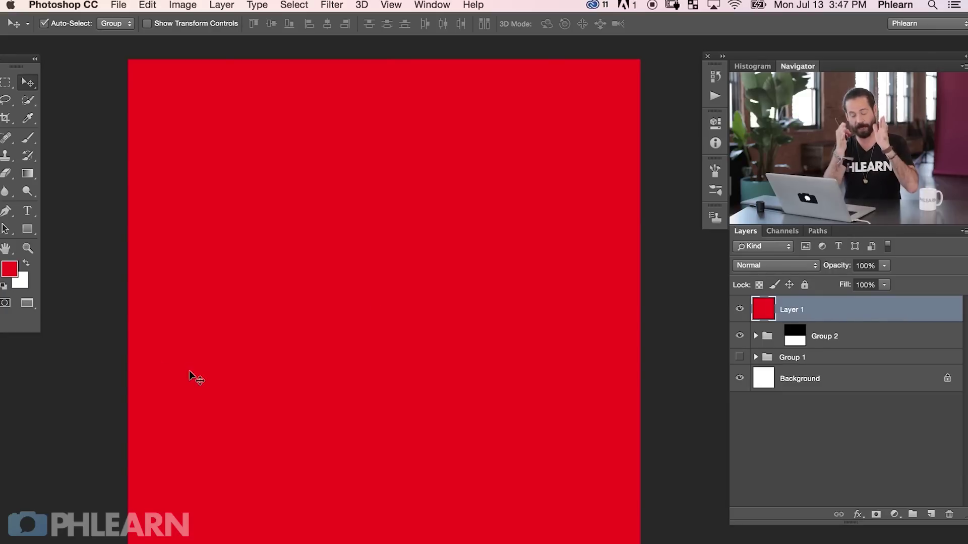
key("ctrl+t")
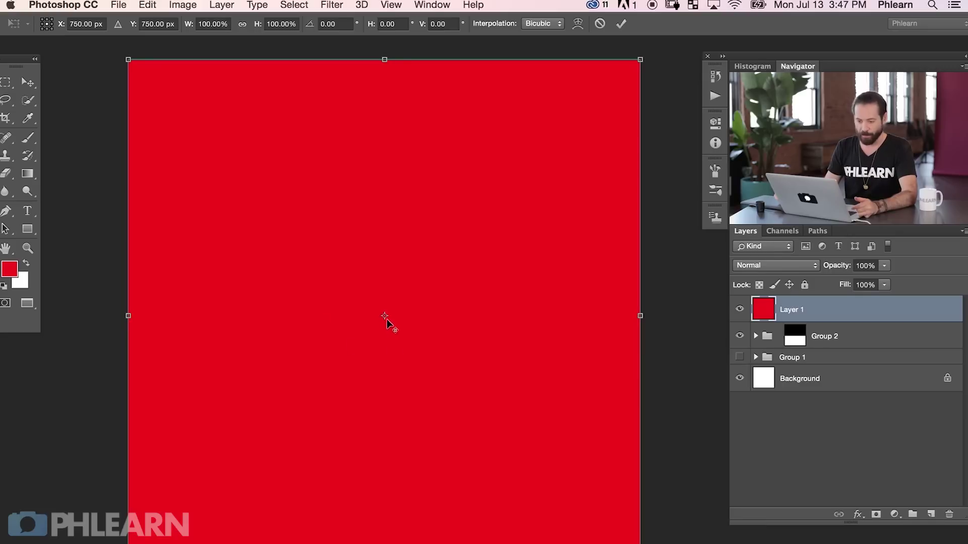
left_click_drag(383, 317, 133, 317)
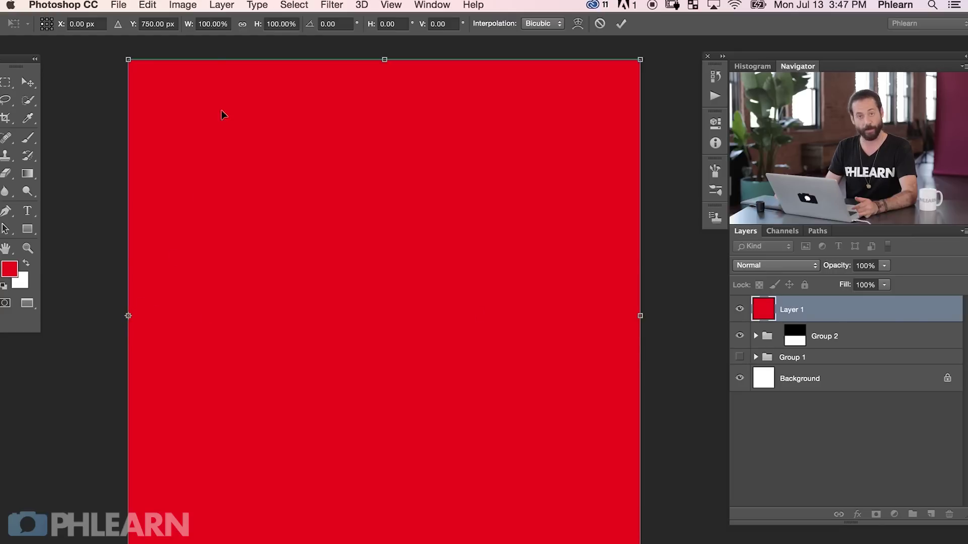
left_click(212, 25)
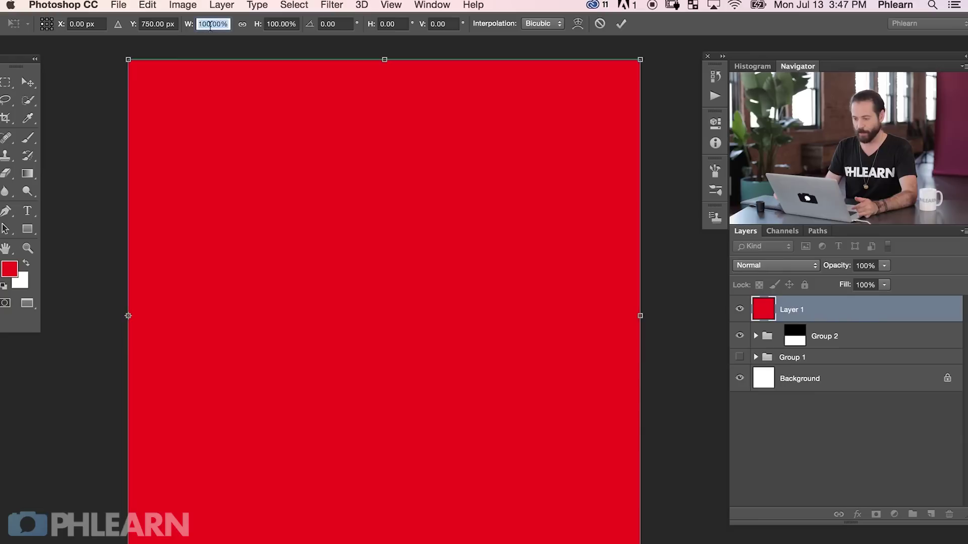
type("50")
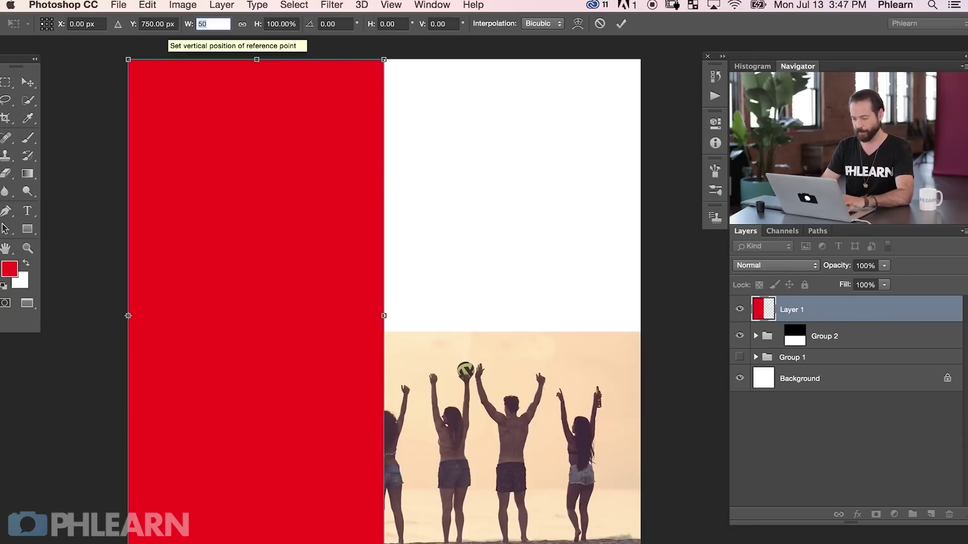
key("Return")
key("Return")
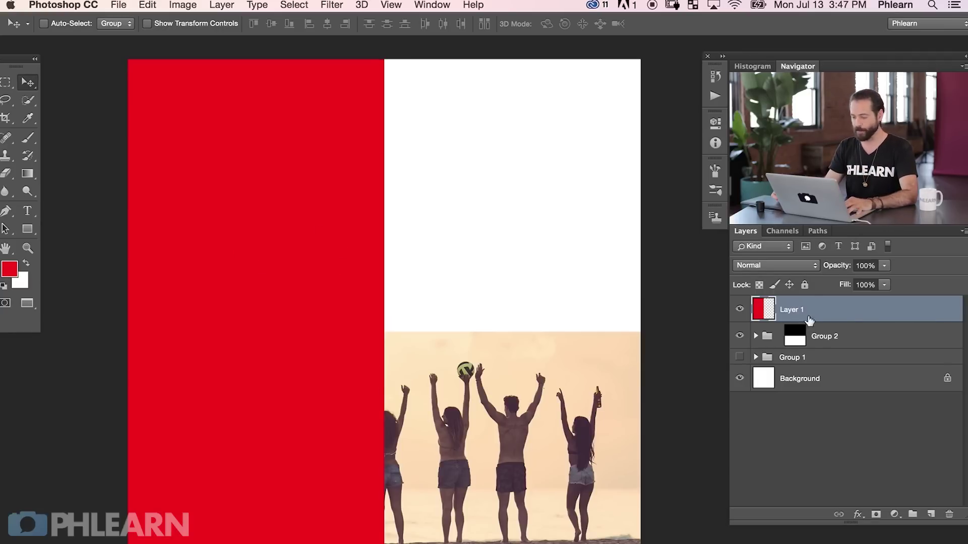
Take the Fotolia_85882668 layer out of Group 1, collapse Group 1, and put the photo in its own group.
left_click(756, 357)
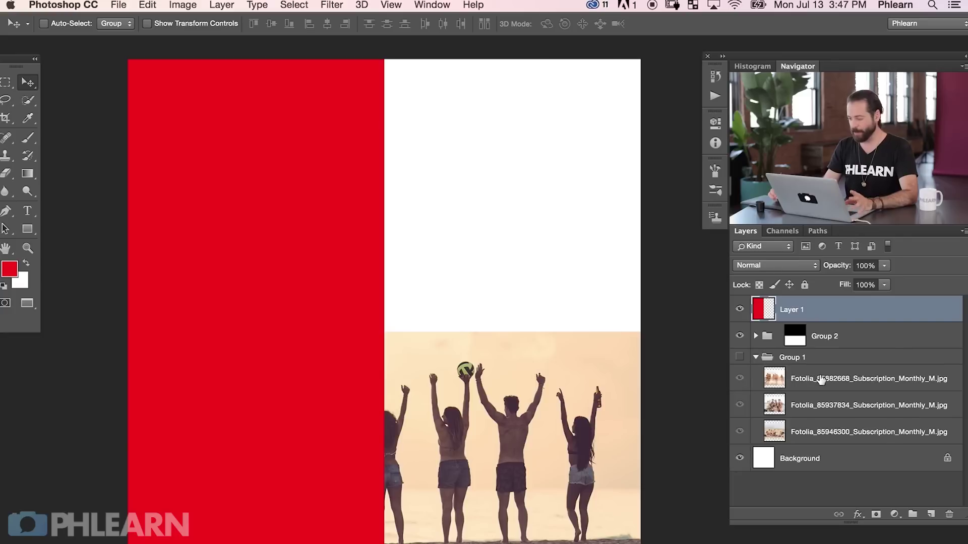
left_click(806, 380)
key("super+bracketright")
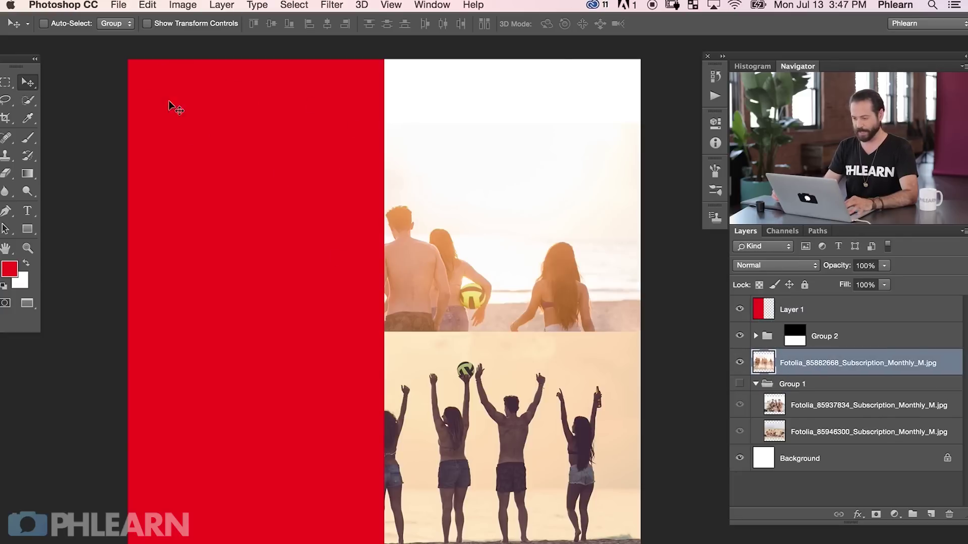
left_click(756, 384)
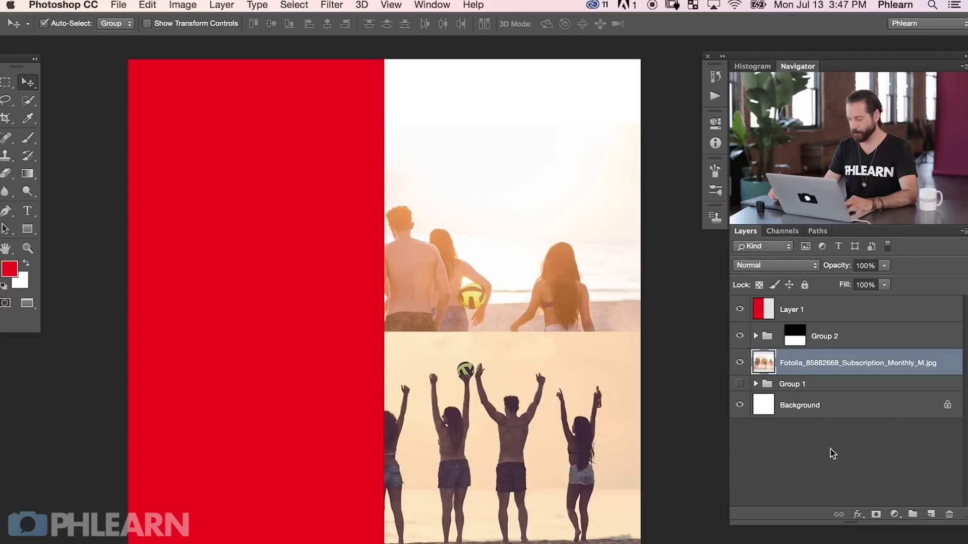
key("super+g")
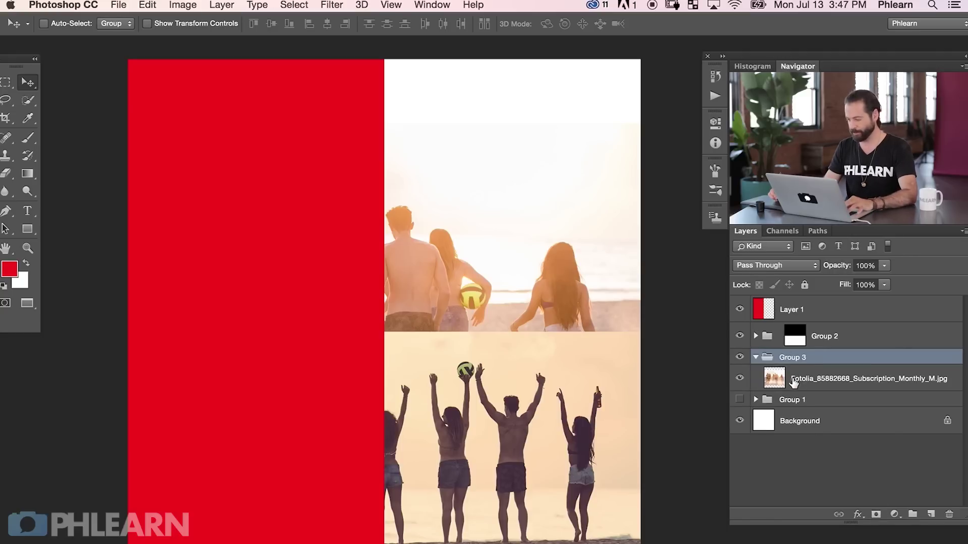
Load the red Layer 1 as a selection, hide that layer, and add the selection as a mask on Group 3.
key("super")
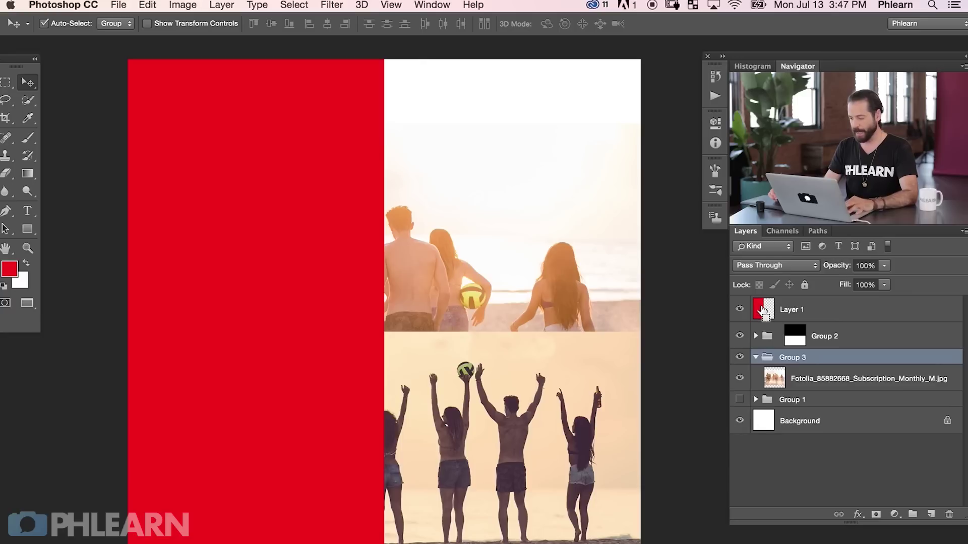
left_click(762, 311, "super")
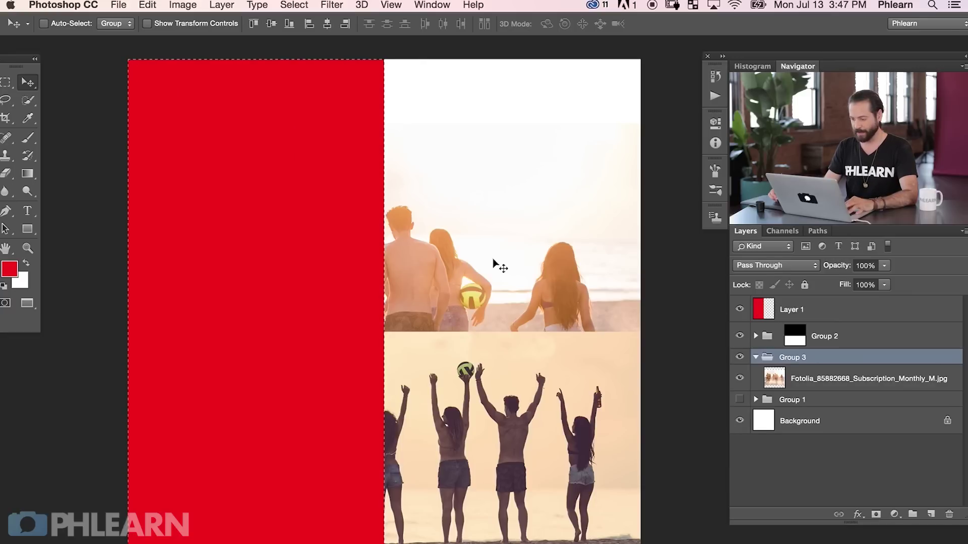
left_click(738, 308)
left_click(739, 310)
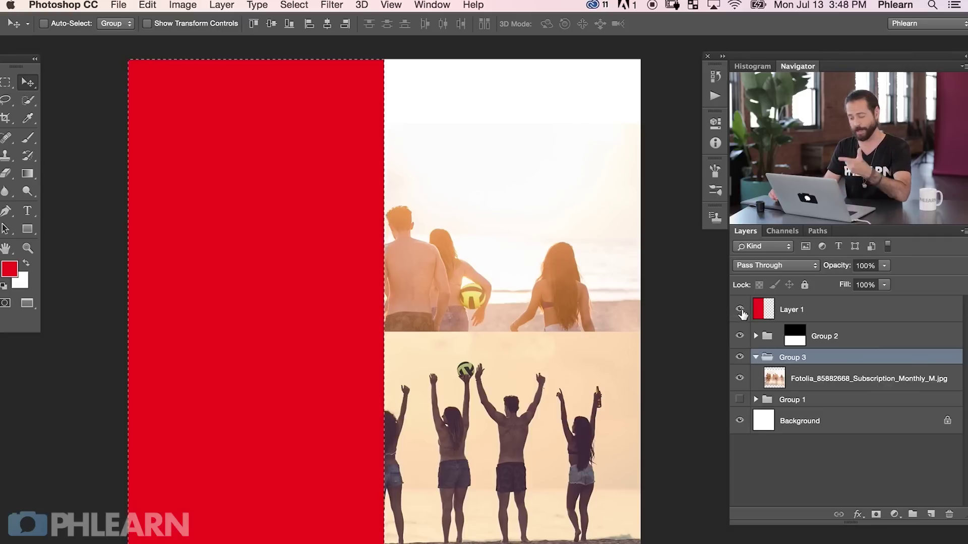
left_click(740, 309)
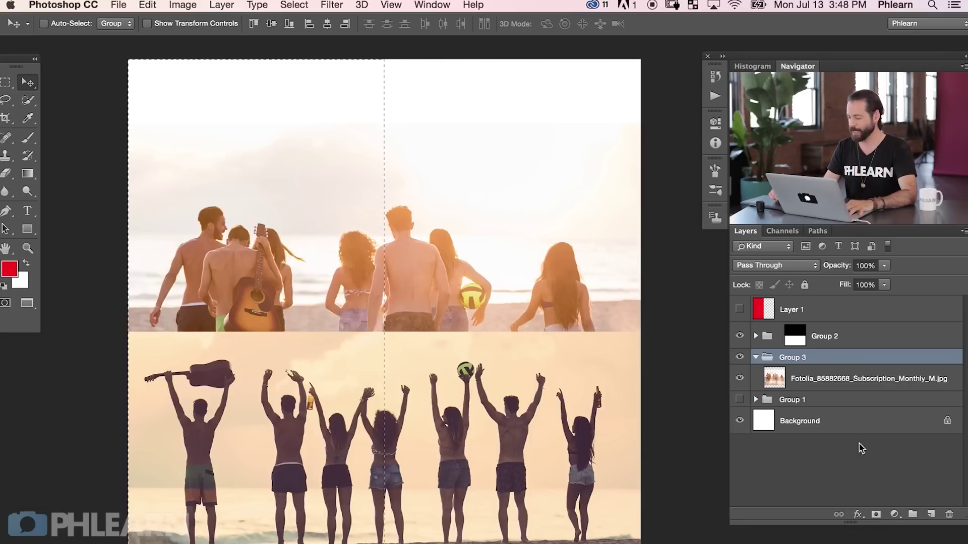
left_click(877, 516)
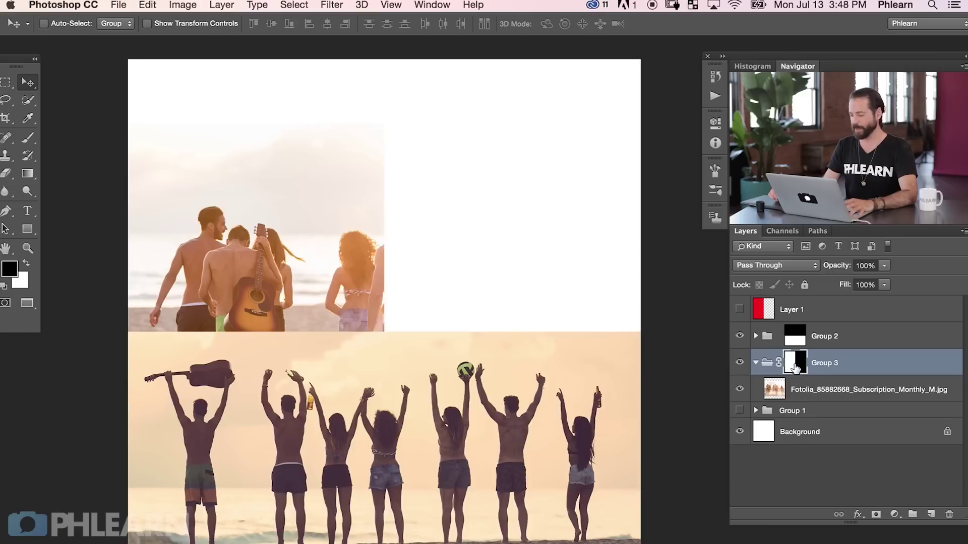
Move and scale down the Fotolia_85882668 photo to fit the upper-left frame, then collapse Group 3.
left_click(782, 393)
left_click_drag(436, 449, 337, 349)
key("super+t")
left_click_drag(583, 418, 518, 364)
mouse_move(421, 334)
left_mouse_down()
mouse_move(428, 317)
mouse_move(410, 317)
mouse_move(419, 320)
left_mouse_up()
key("Return")
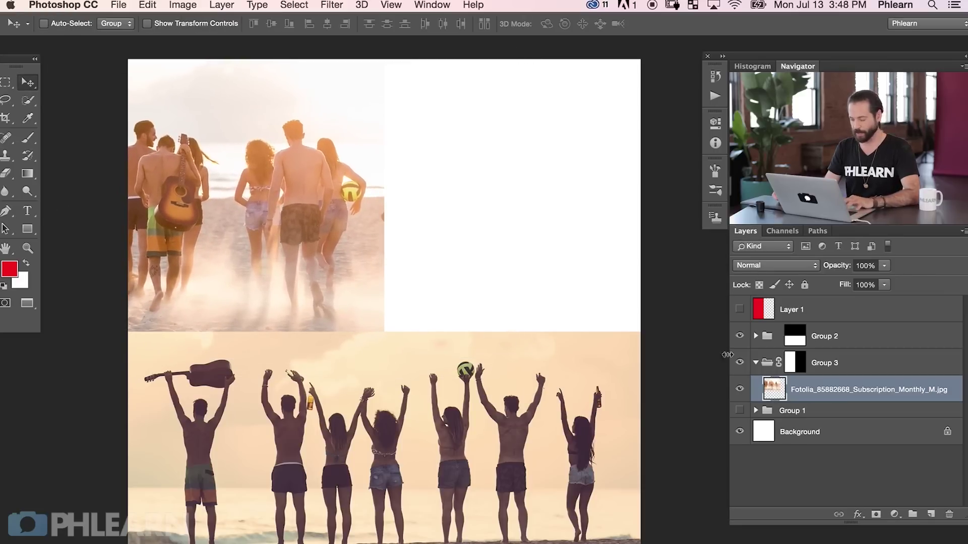
left_click(756, 362)
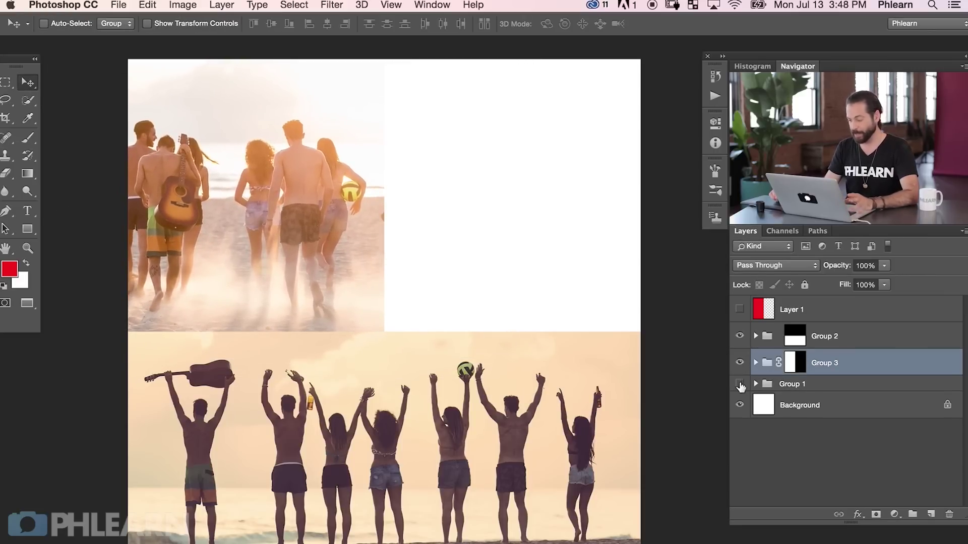
Take the Fotolia_85937834 layer out of Group 1, collapse Group 1, and put the photo in its own group.
left_click(756, 384)
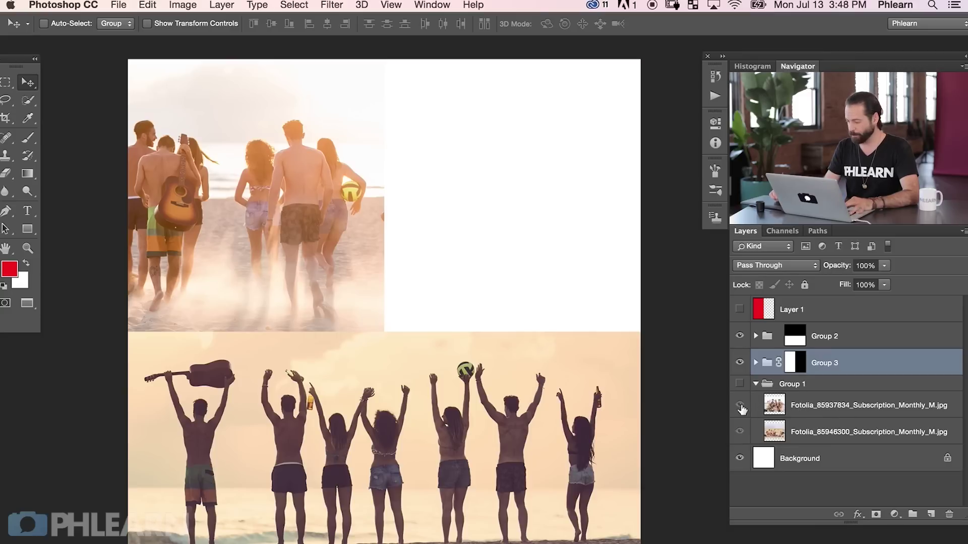
left_click(808, 414)
left_click_drag(783, 401, 784, 394)
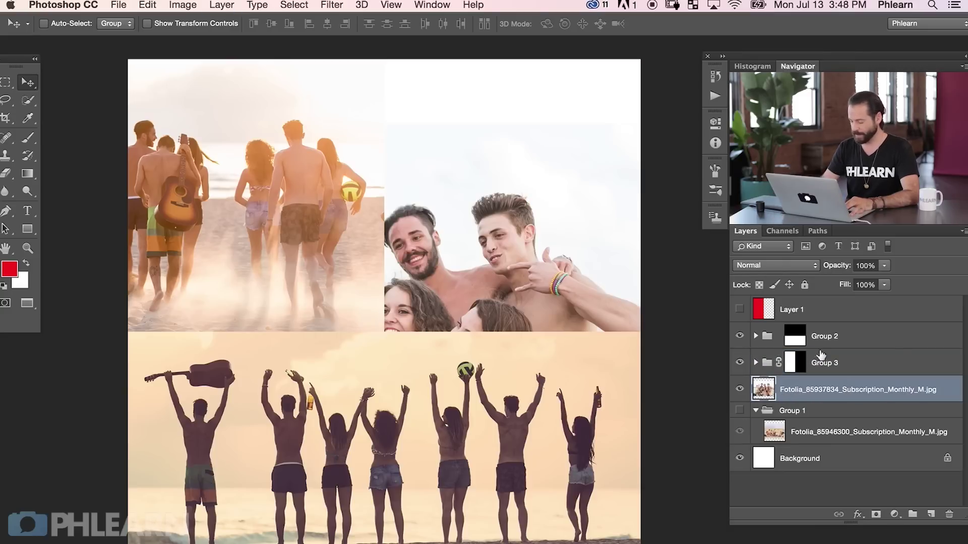
left_click(756, 411)
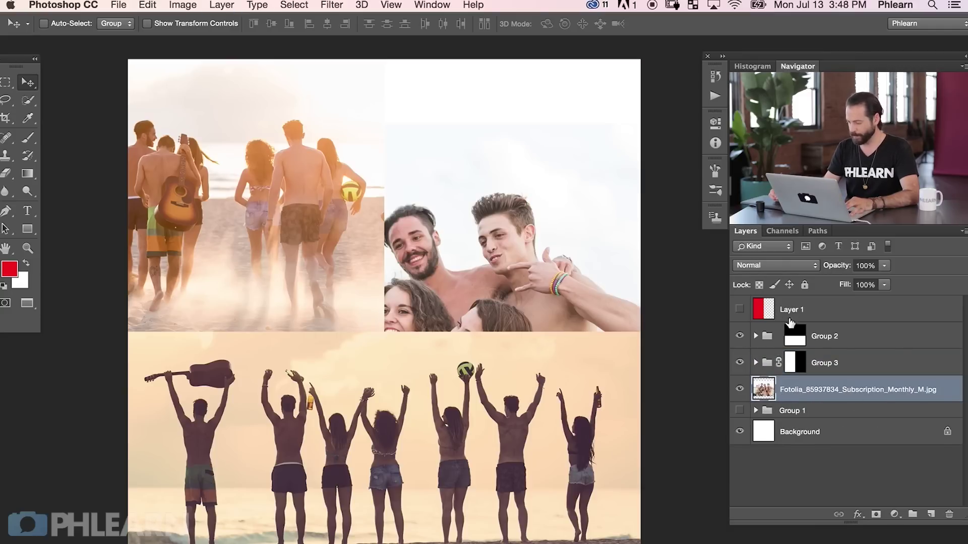
key("super+g")
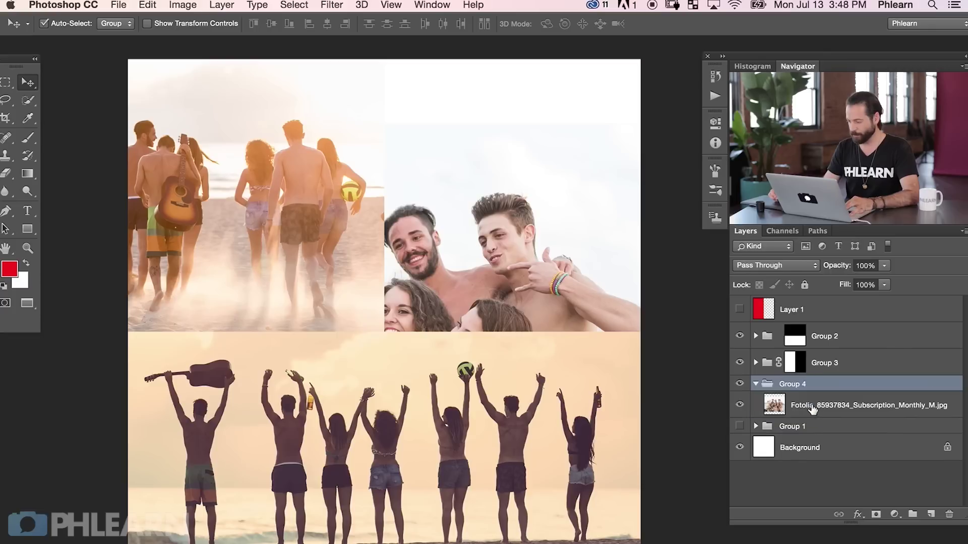
Copy the Group 3 mask onto Group 4 and hide Group 2 and Group 3.
left_click(796, 365)
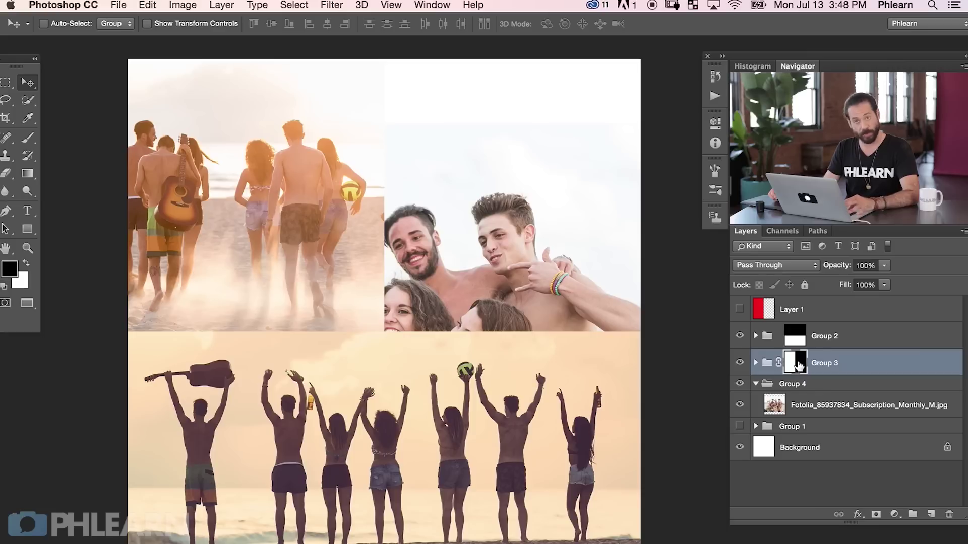
left_click_drag(795, 364, 826, 384)
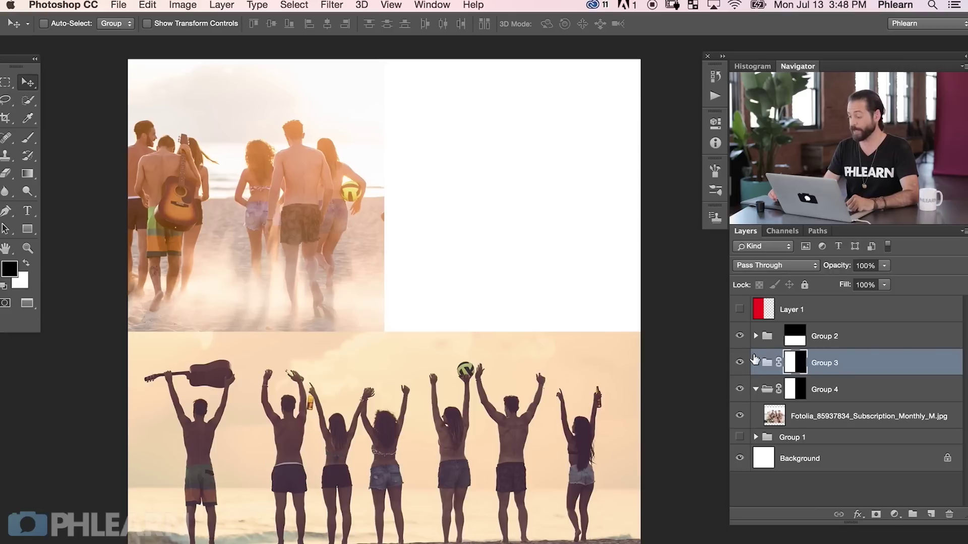
left_click_drag(739, 336, 739, 363)
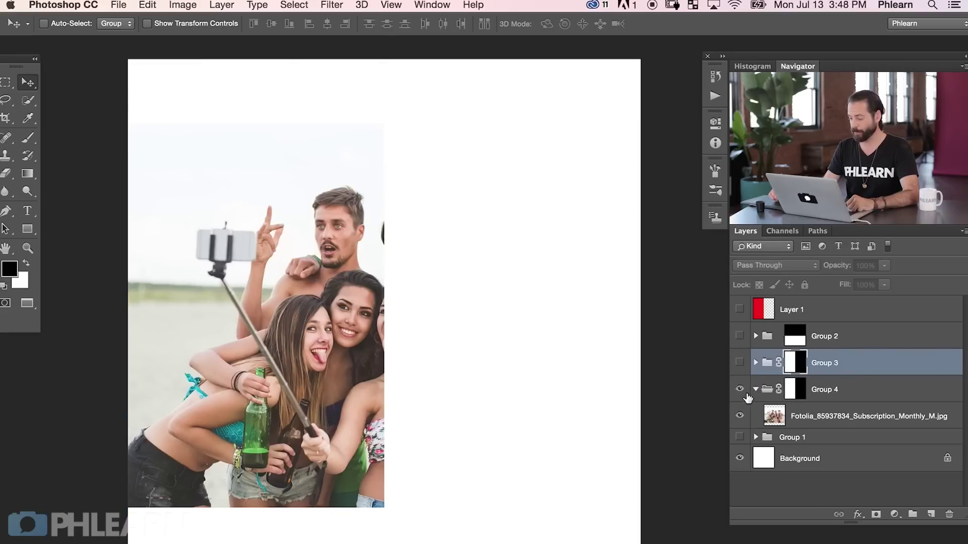
Compare Group 4 and Group 3 by toggling their visibility.
left_click(739, 392)
left_click(740, 388)
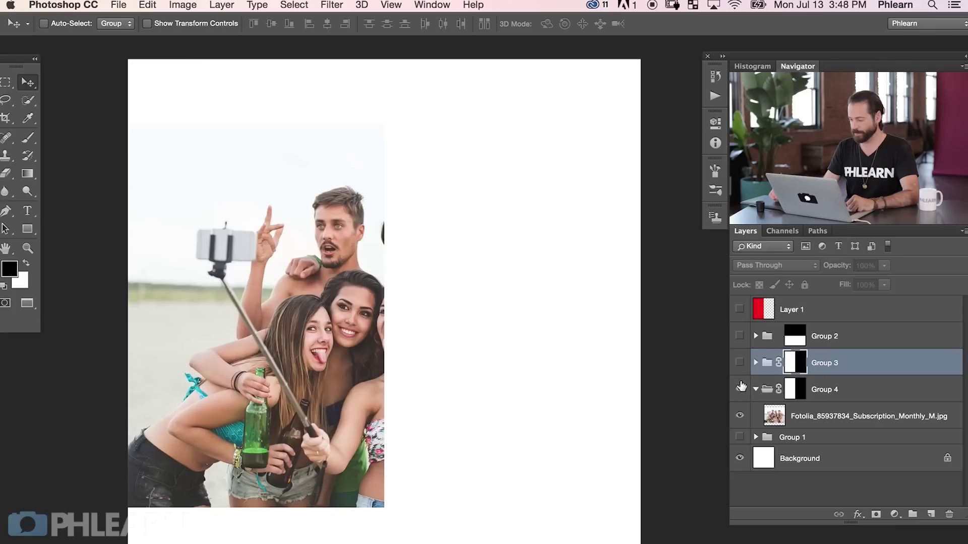
left_click(740, 363)
left_click(739, 363)
left_click(740, 364)
left_click(741, 364)
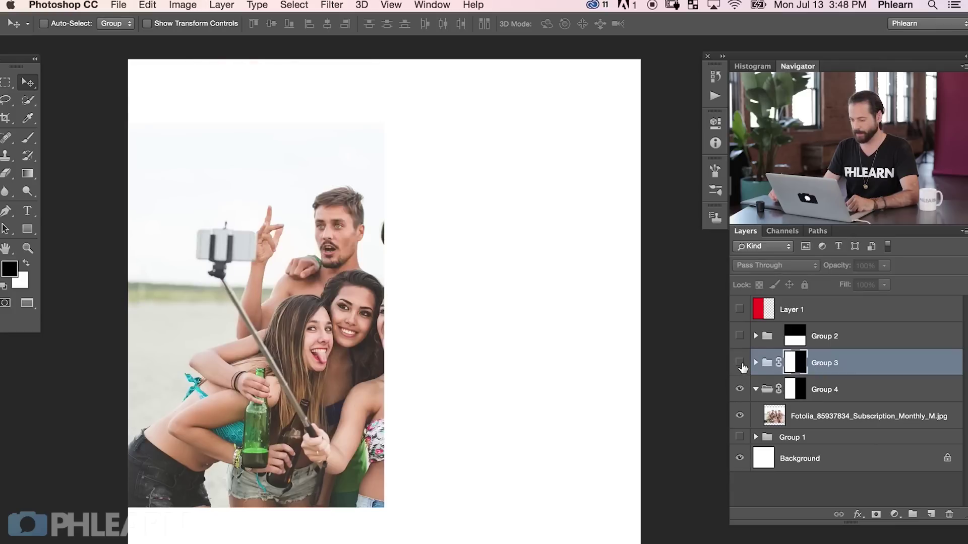
Invert the Group 4 mask and make Group 3 and Group 2 visible.
left_click(794, 398)
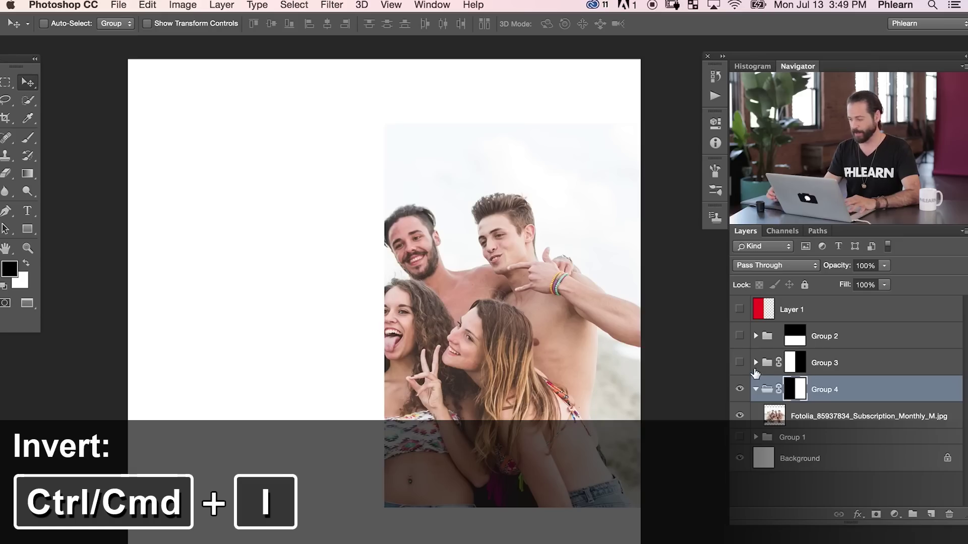
left_click(739, 362)
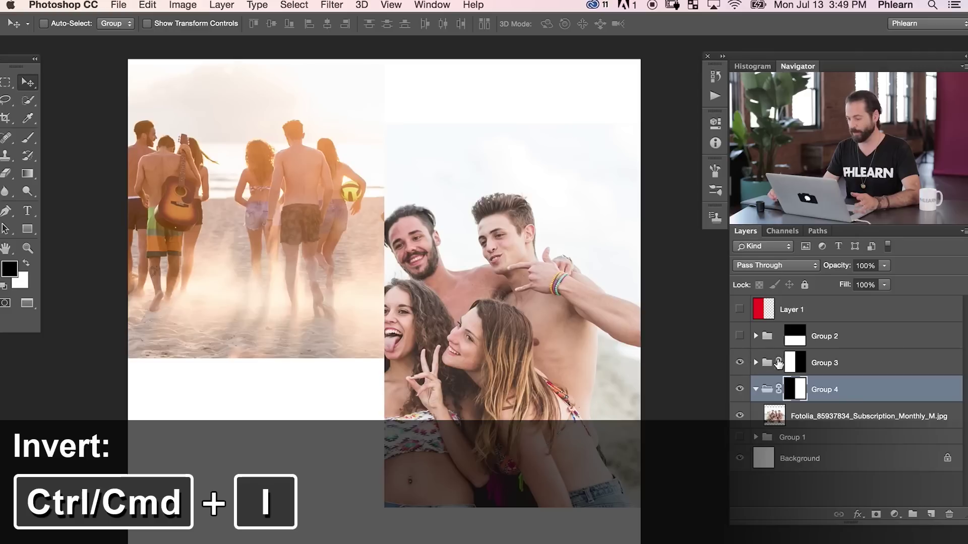
left_click(740, 335)
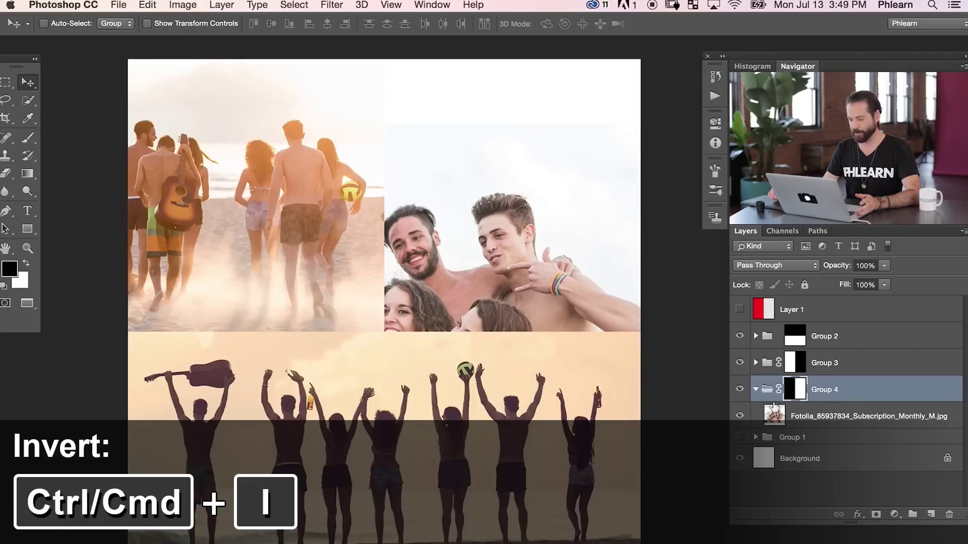
Fit the Fotolia_85937834 photo to the upper-right frame and adjust the placement of the Group 3 and Group 2 photos.
left_click(783, 417)
left_click_drag(497, 421, 610, 333)
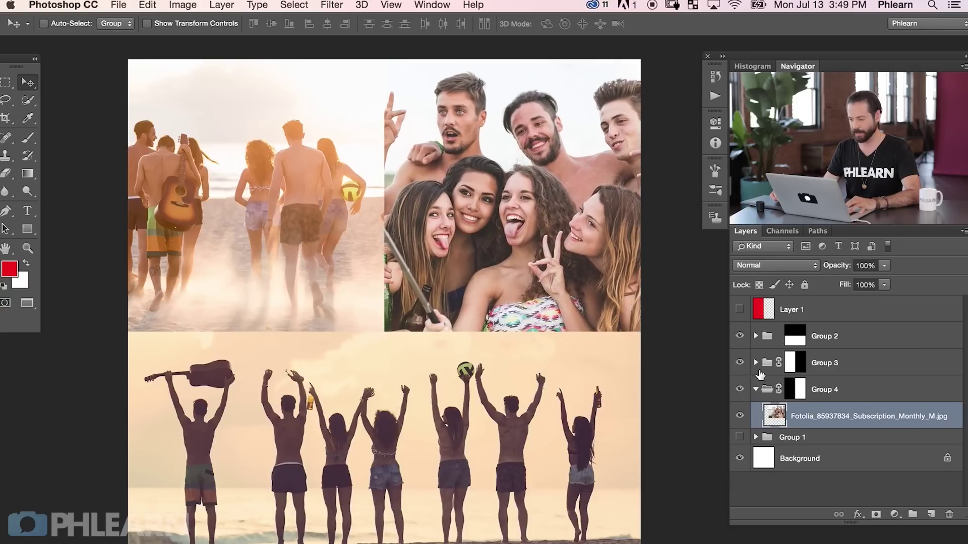
left_click(755, 362)
left_click(756, 335)
left_click_drag(538, 410, 505, 412)
left_click_drag(434, 409, 428, 383)
left_click(807, 416)
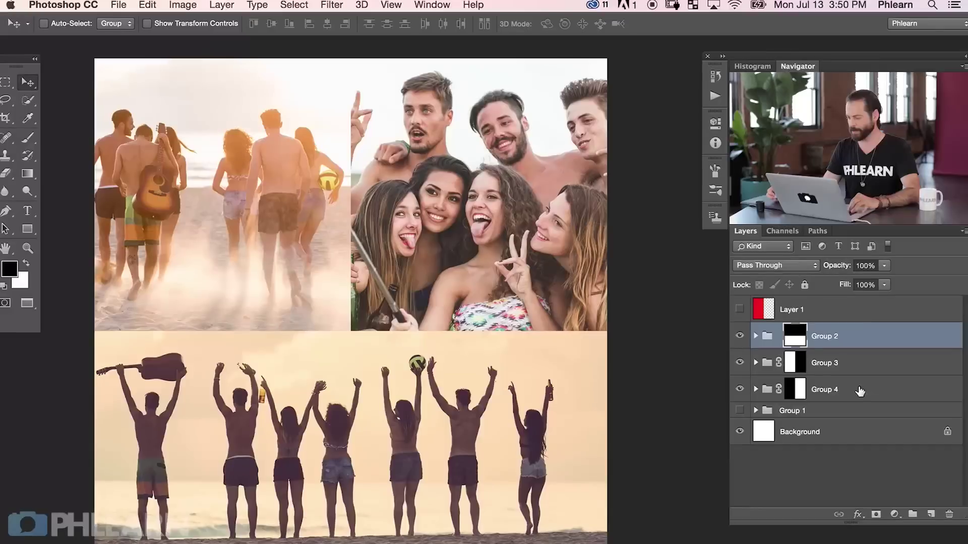
Group Group 2, Group 3 and Group 4 together and name the new group Set 1.
left_click(859, 392, "shift")
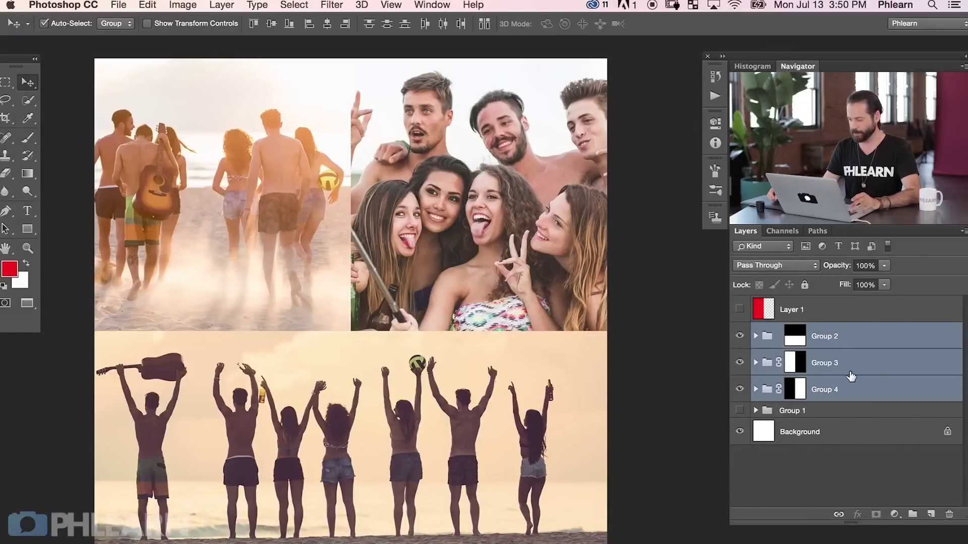
key("super+g")
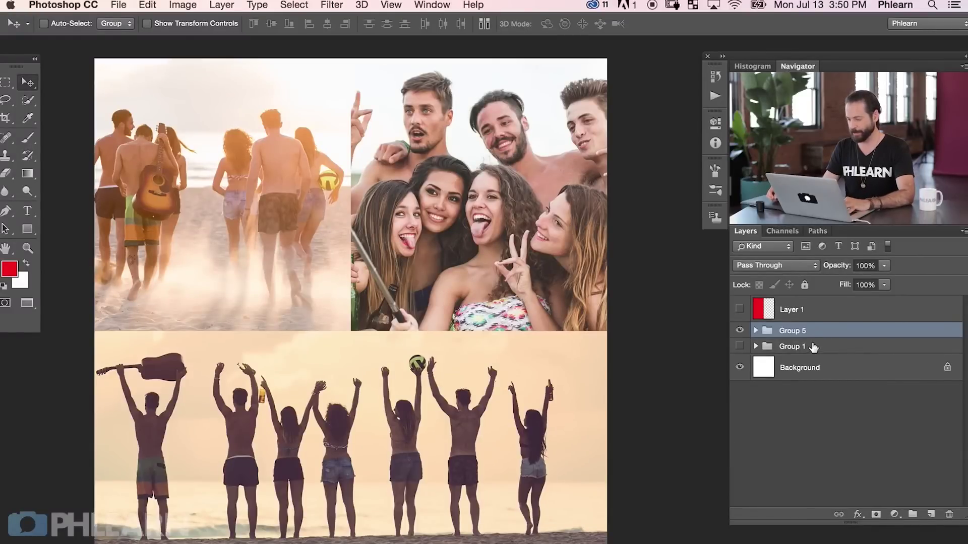
double_click(793, 331)
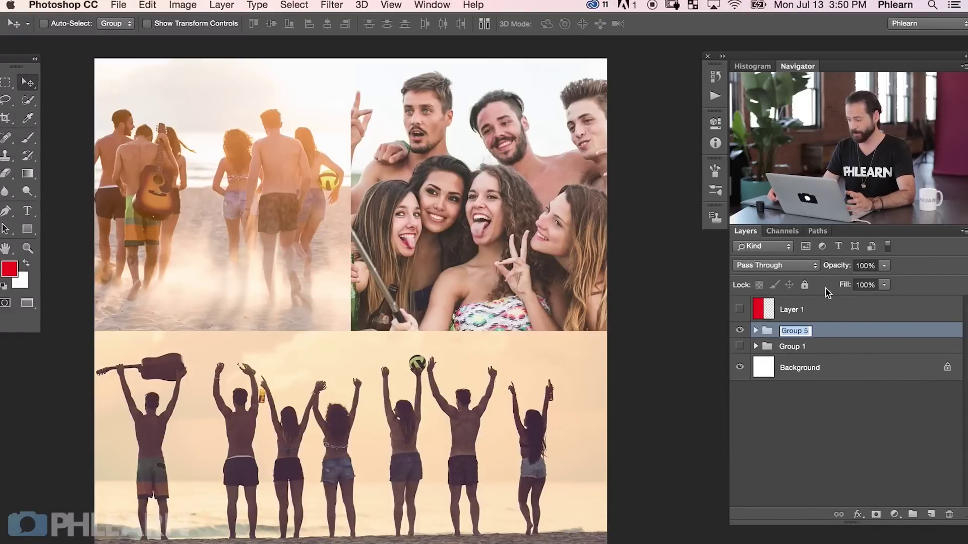
type("Set 1")
key("Return")
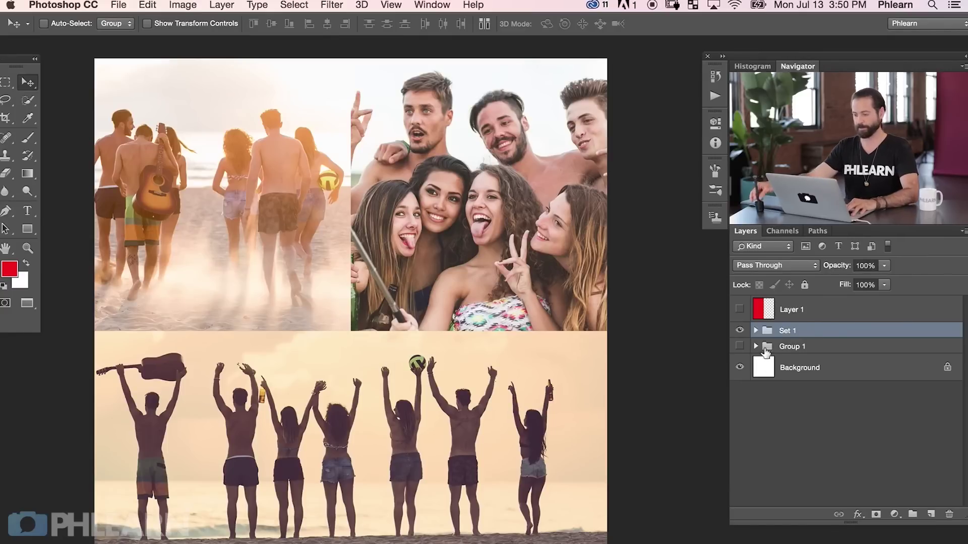
Expand Set 1 and examine how the frames overlap by toggling the visibility of Group 2 and Group 3.
left_click(755, 331)
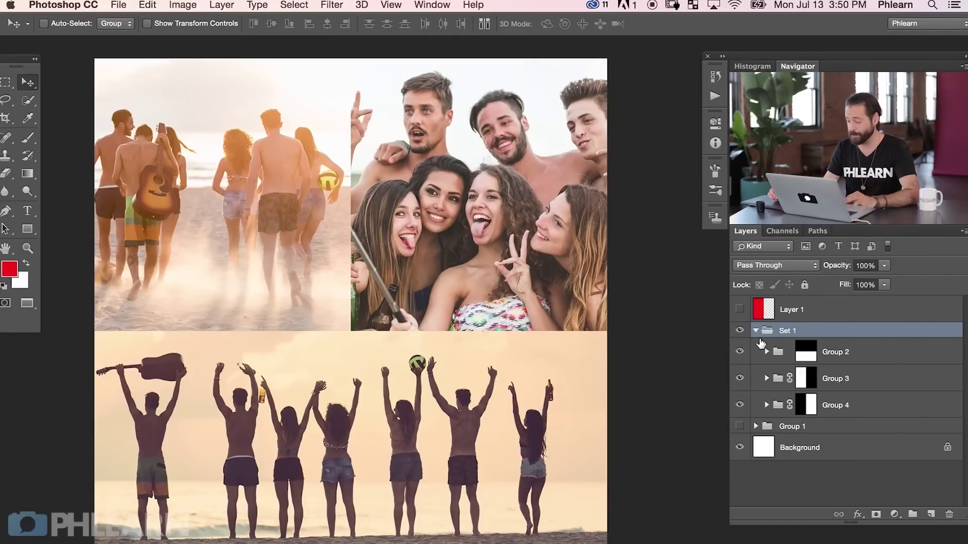
left_click(739, 353)
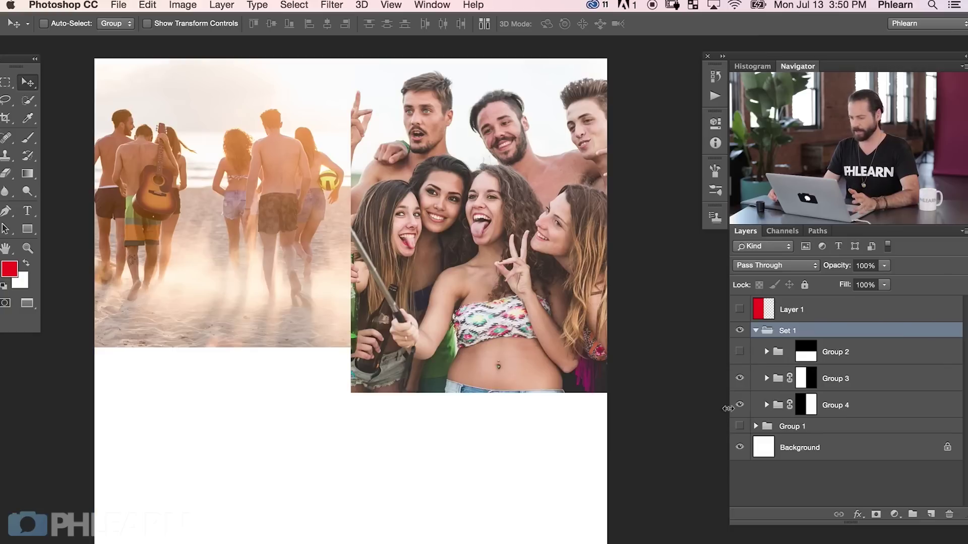
left_click(737, 379)
left_click(738, 379)
left_click(739, 380)
left_click(738, 380)
left_click(739, 354)
left_click(738, 354)
left_click(736, 354)
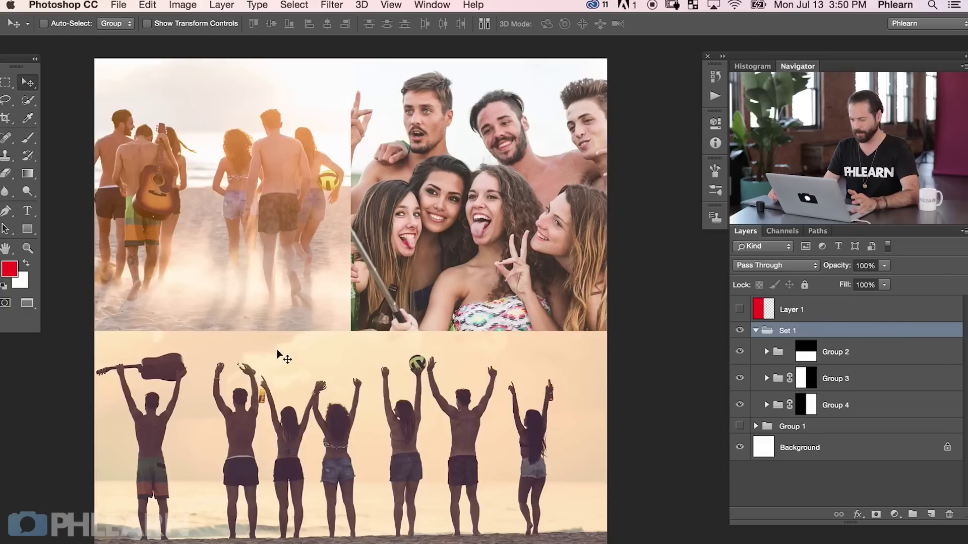
left_click(740, 353)
left_click(740, 354)
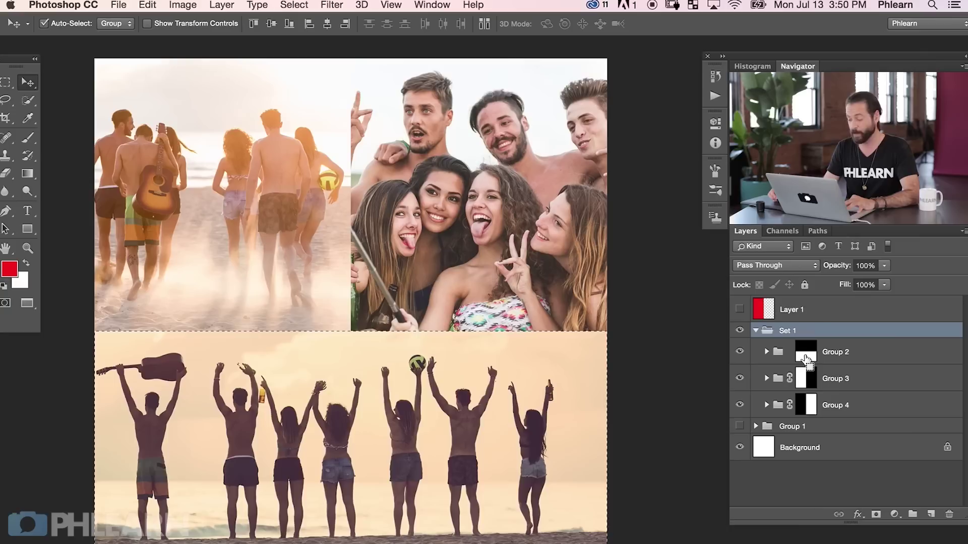
With the Group 2 mask loaded as a selection, fill that area of the Group 3 mask with black.
key("super")
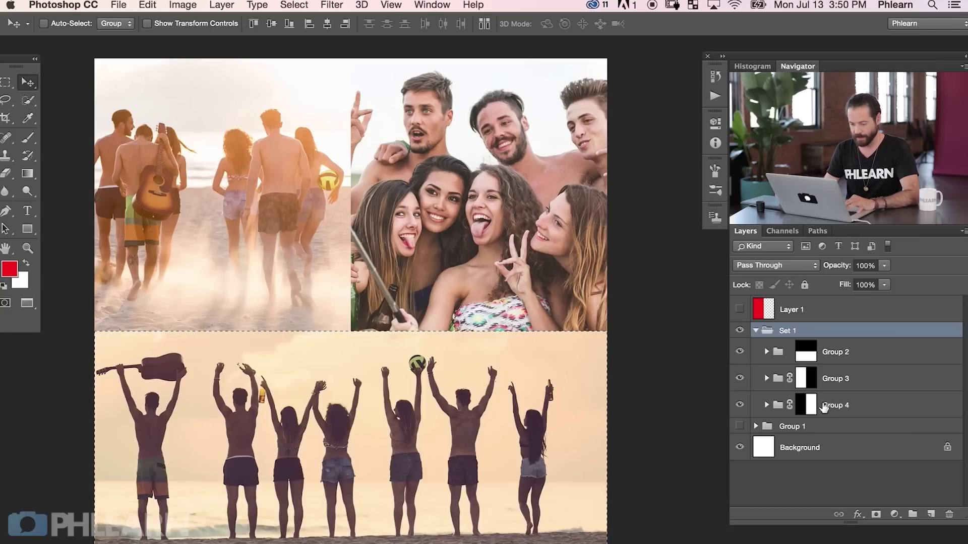
left_click(808, 384)
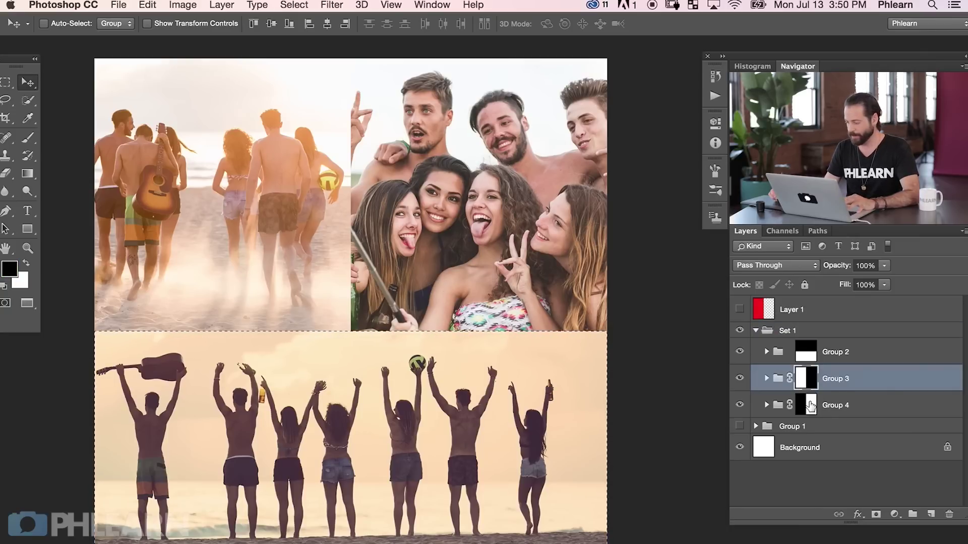
key("shift+BackSpace")
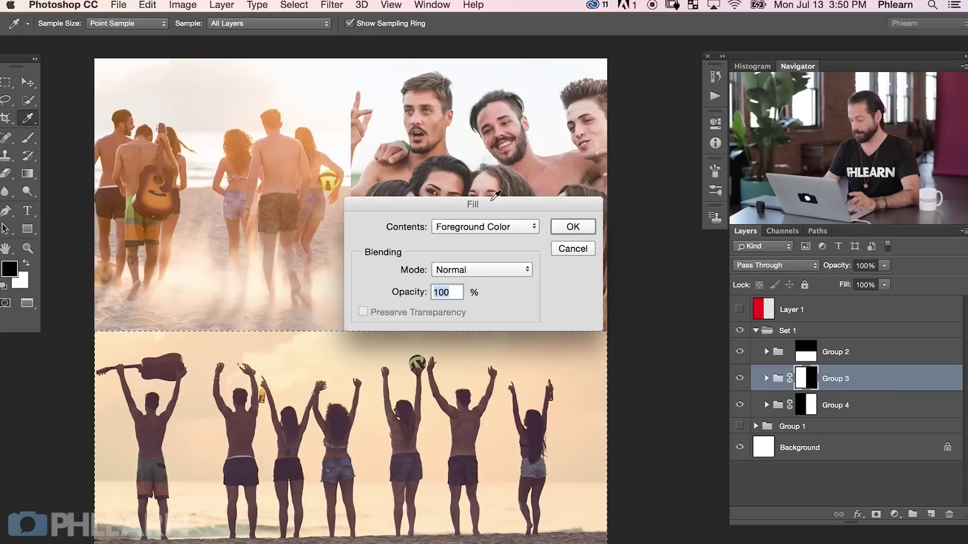
left_click(488, 224)
left_click(574, 228)
key("v")
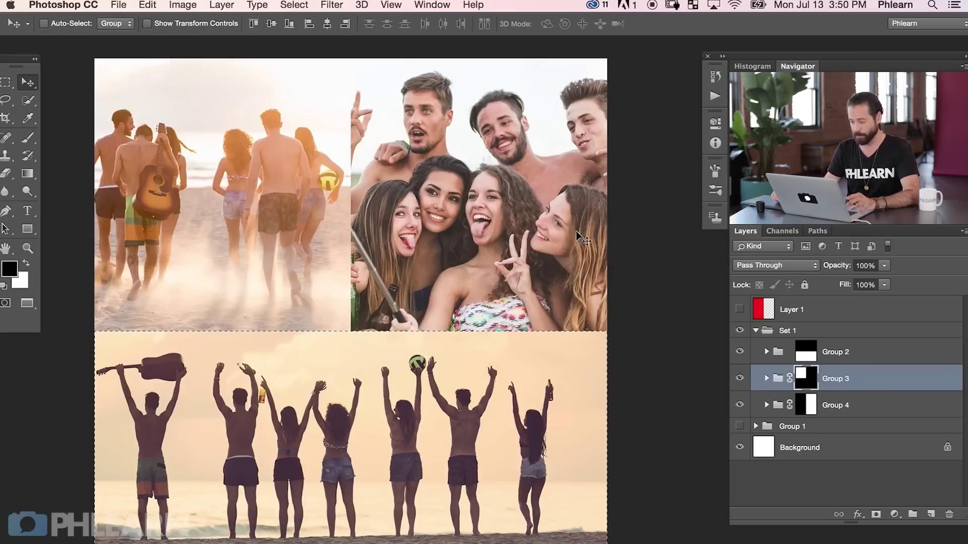
Fill the selected lower half of the Group 4 mask with black, then deselect.
left_click(811, 411)
key("shift+BackSpace")
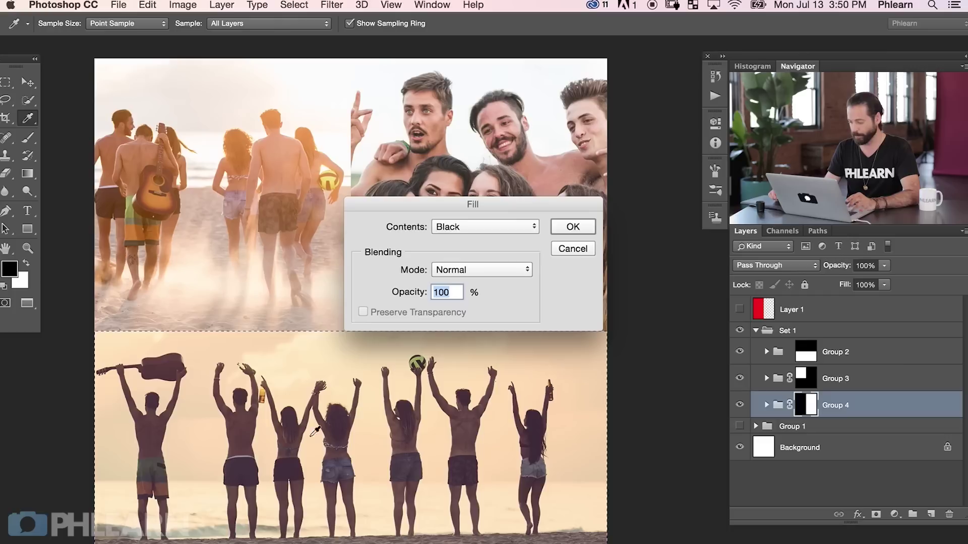
key("Return")
key("super+d")
Check the three separate frames by toggling the visibility of Group 2, Group 3 and Group 4.
left_click(740, 352)
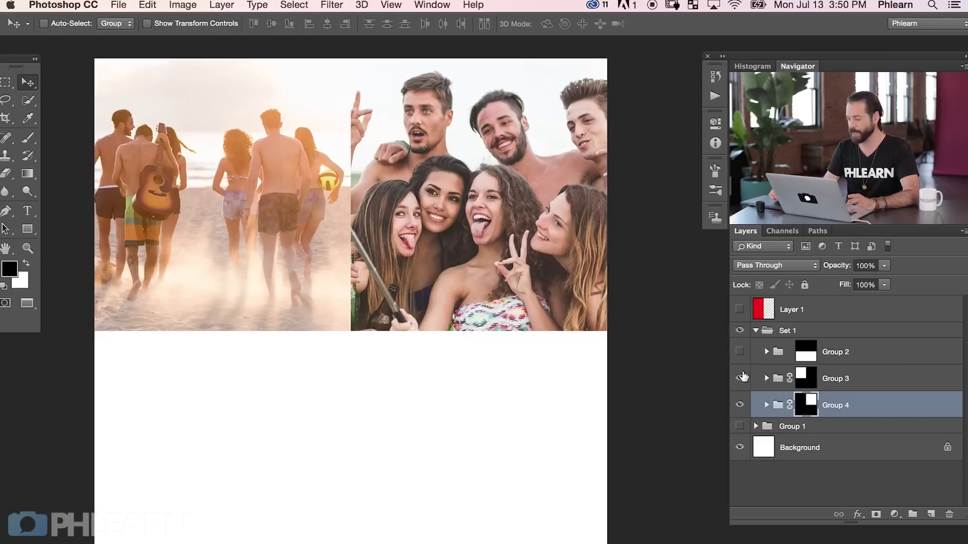
left_click(739, 379)
left_click(740, 379)
left_click(740, 405)
left_click(740, 405)
left_click(740, 353)
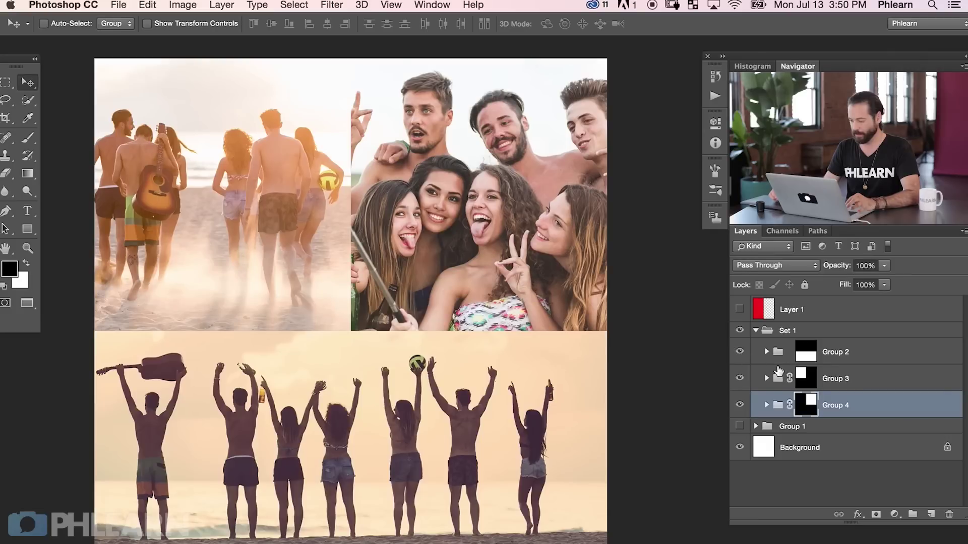
Move the Fotolia_85946300 layer from Group 1 into Group 3, above the Fotolia_85882668 photo.
left_click(767, 379)
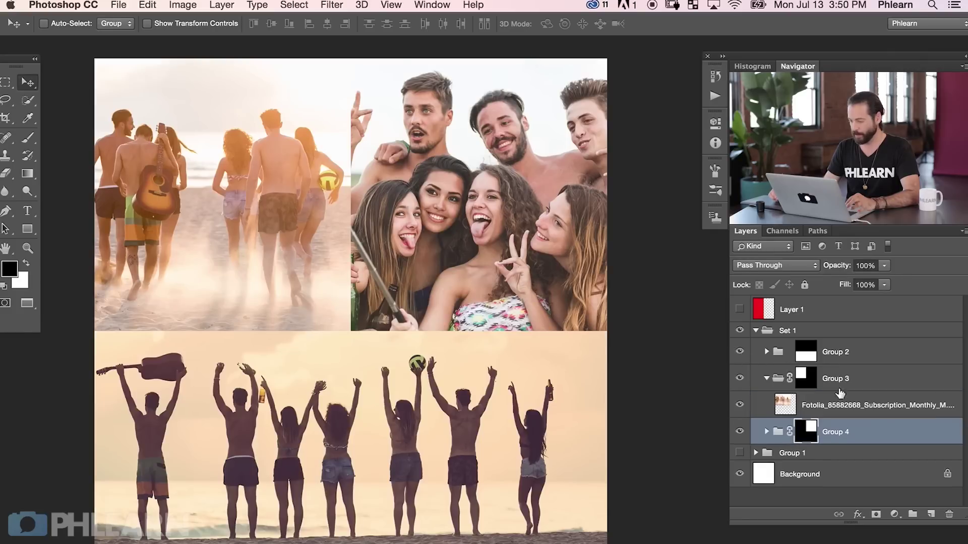
left_click(755, 453)
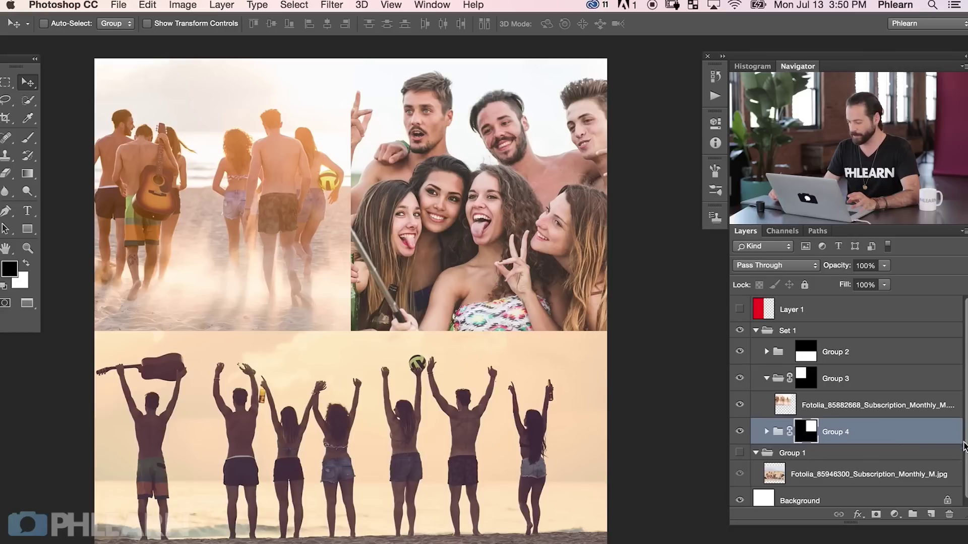
scroll(964, 446, "down", 1)
left_click(857, 467)
left_click_drag(824, 470, 844, 395)
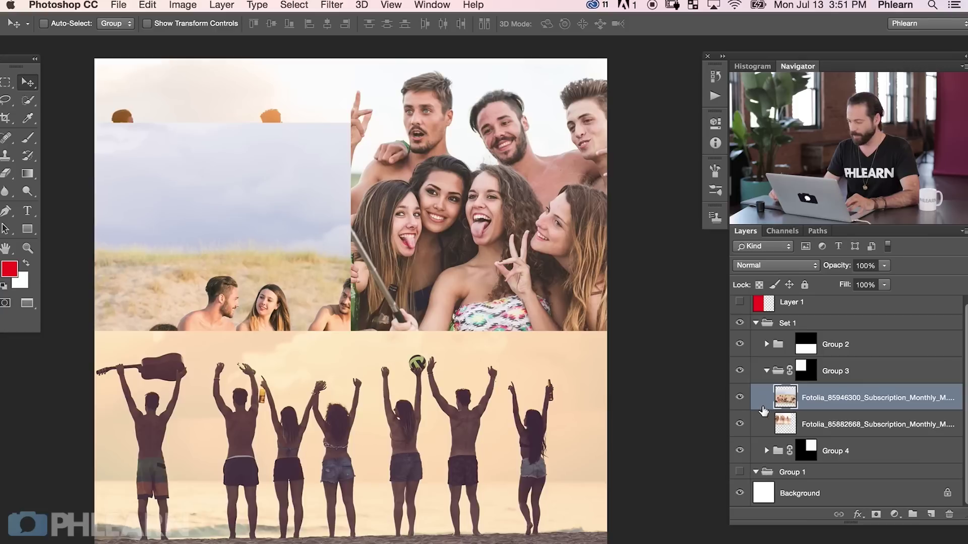
Move and scale down the Fotolia_85946300 photo to fit the upper-left frame, then collapse Group 3.
left_click_drag(370, 401, 317, 236)
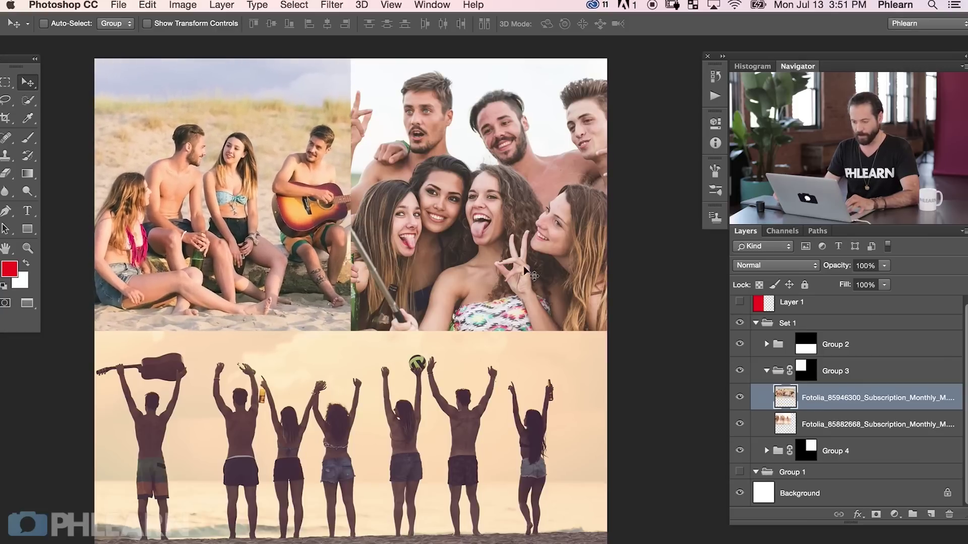
scroll(504, 398, "left", 2)
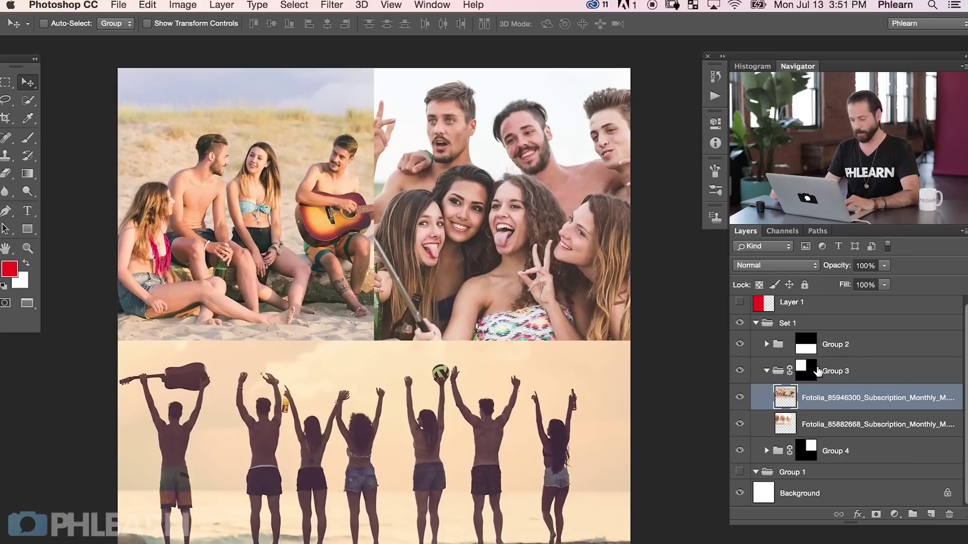
left_click(767, 348)
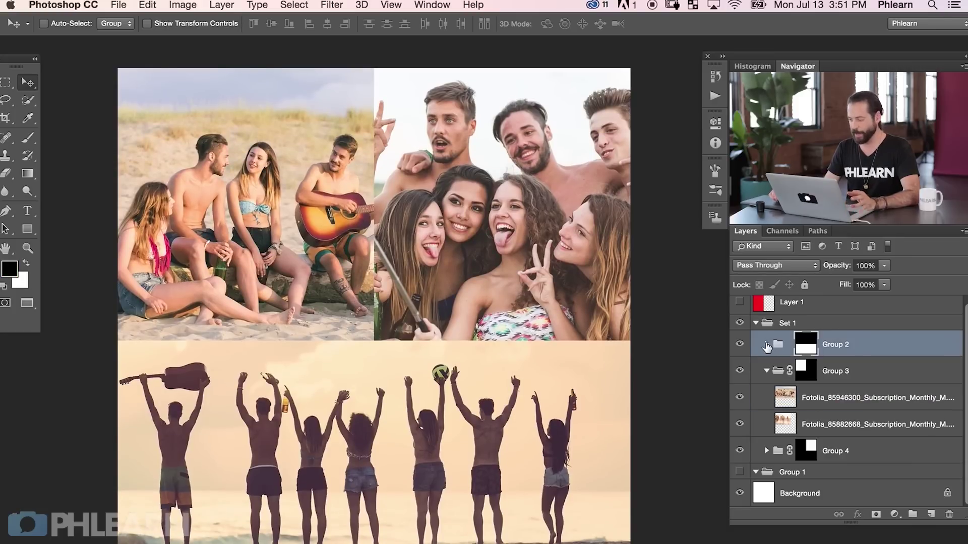
left_click(767, 372)
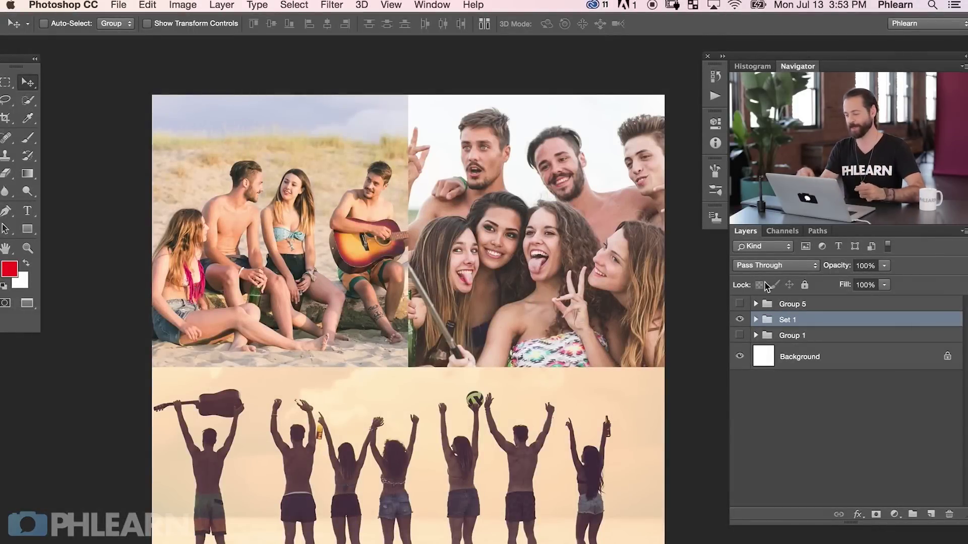
Hide Set 1 and create a new empty layer inside its own new group above it.
left_click(741, 320)
key("super+alt+shift+n")
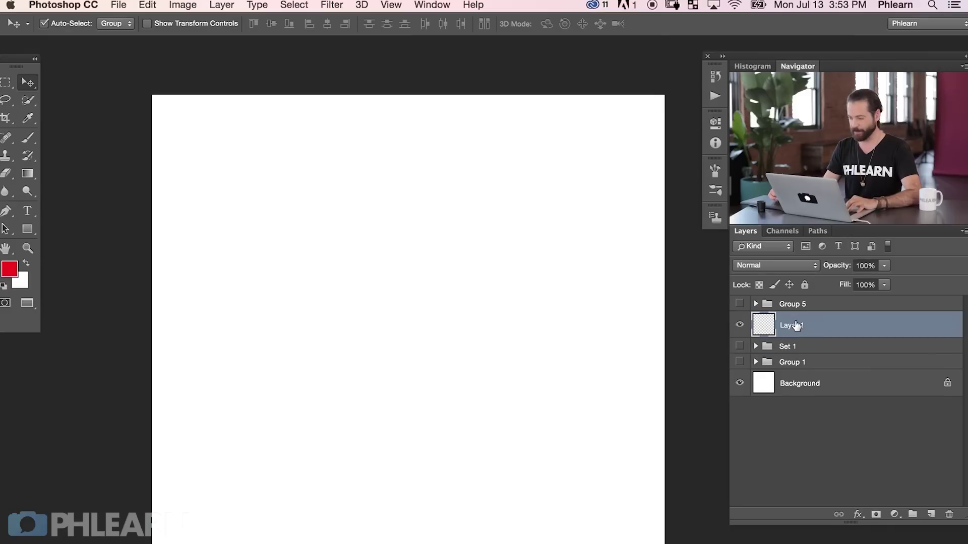
key("super+g")
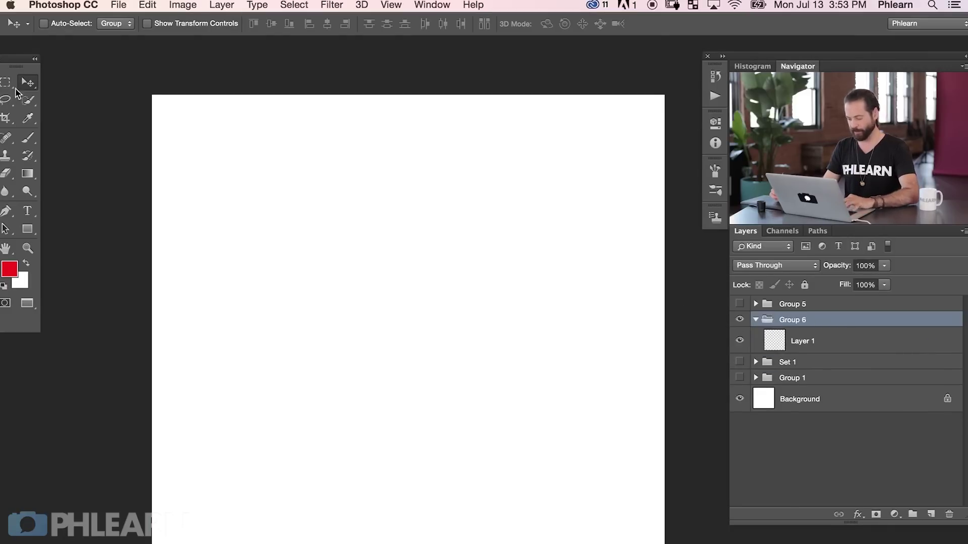
Select the upper-left corner of the canvas with the Polygonal Lasso, using a diagonal edge from the left side to the top.
left_click_drag(6, 99, 77, 113)
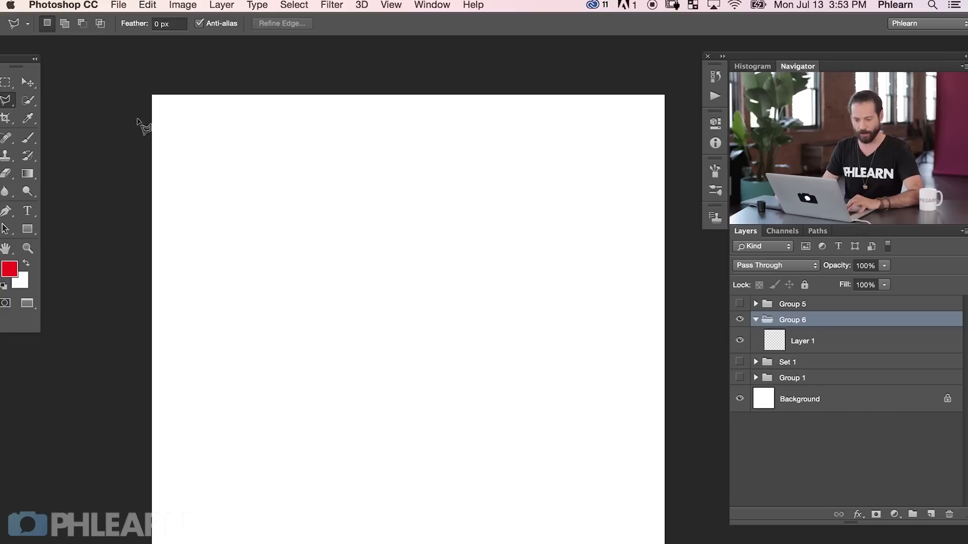
left_click(135, 93)
left_click(132, 437)
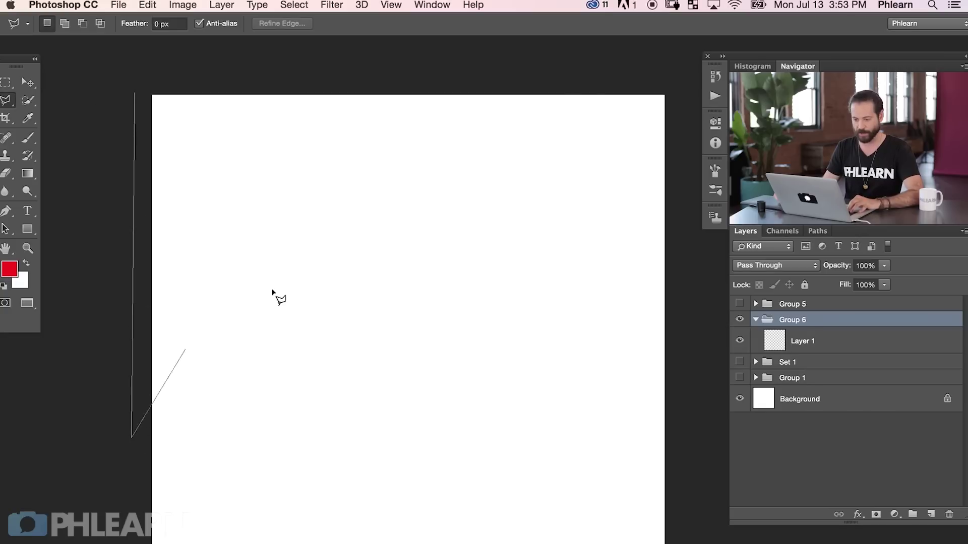
left_click(570, 71)
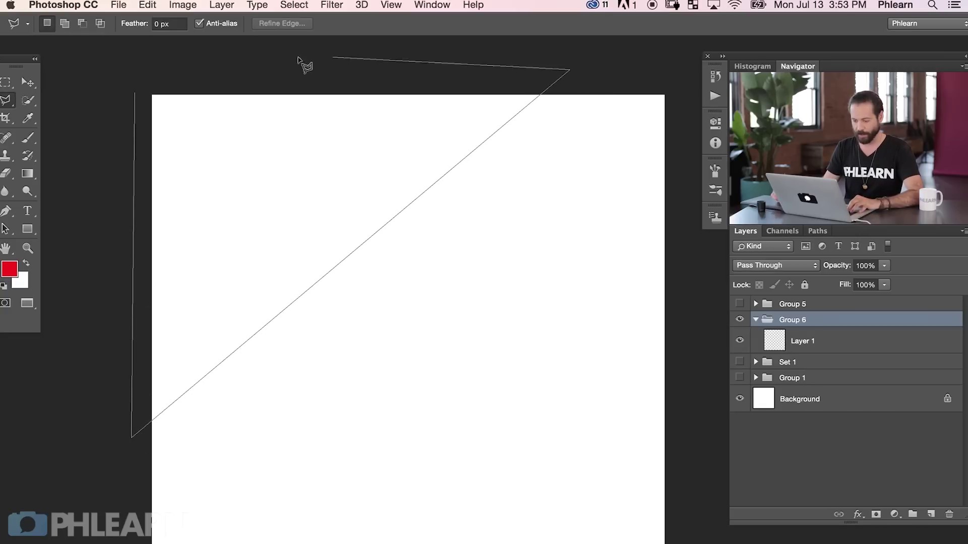
double_click(149, 72)
key("space")
left_click_drag(344, 312, 331, 298)
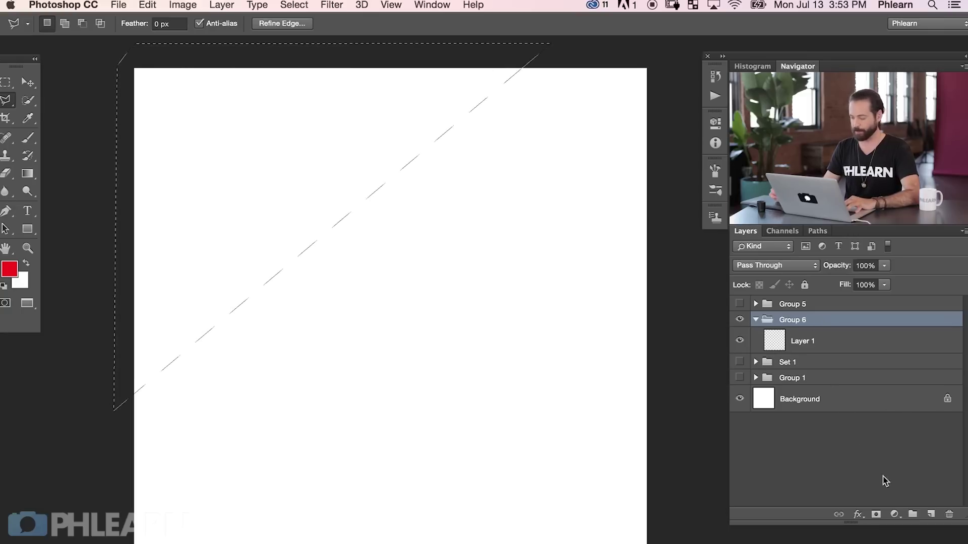
Add a mask to Group 6 from the upper-left diagonal selection and check the mask on its own.
left_click(877, 514)
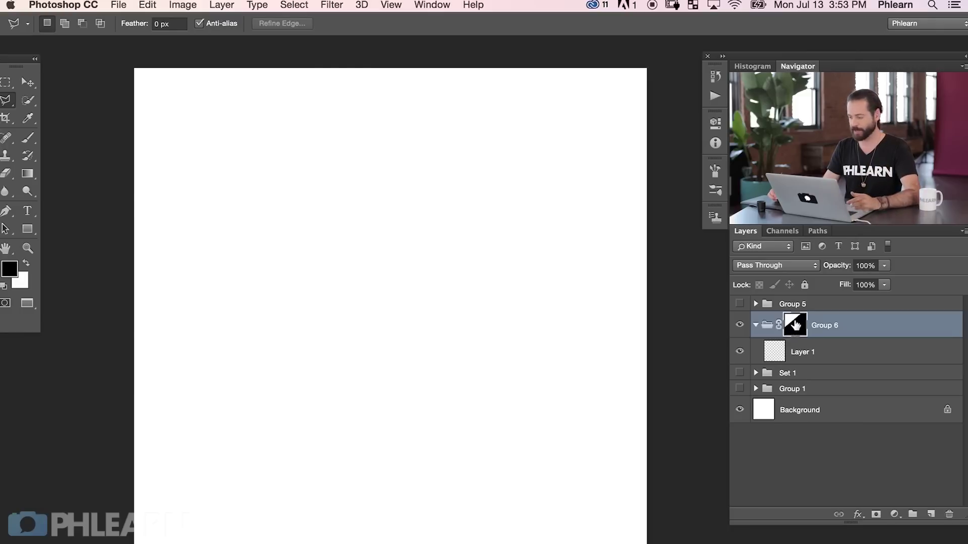
left_click(795, 326, "alt")
left_click(795, 328, "alt")
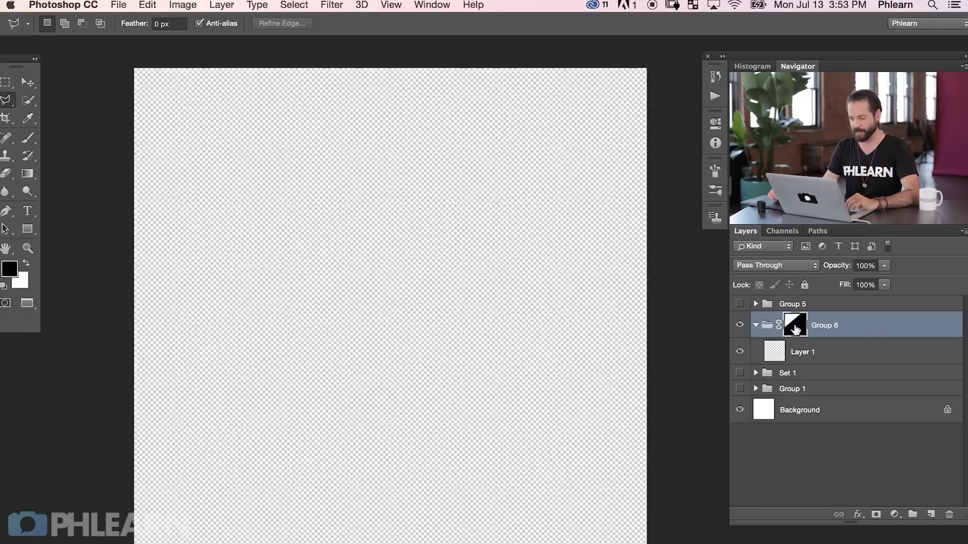
left_click(794, 329, "alt")
left_click(795, 333, "alt")
Move the Fotolia_85881916 photo from Group 5 into the masked Group 6, above Layer 1, then collapse Group 5.
left_click(755, 304)
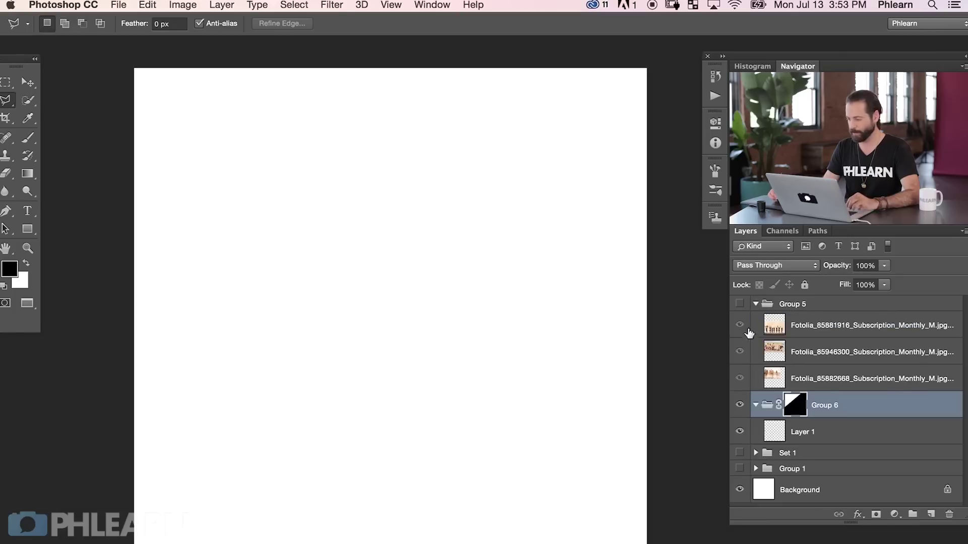
left_click(815, 332)
key("v")
left_click_drag(812, 332, 843, 428)
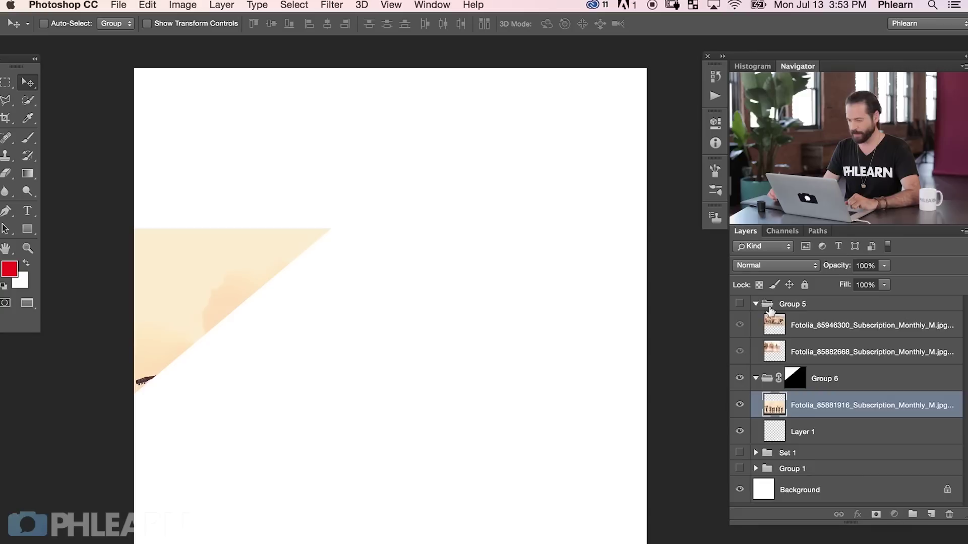
left_click(756, 304)
Reposition and scale the Fotolia_85881916 photo to fill the upper-left diagonal frame, then collapse Group 6.
left_click_drag(279, 345, 254, 212)
left_click_drag(420, 346, 428, 257)
key("super+t")
left_click_drag(260, 27, 290, 28)
left_click_drag(409, 327, 439, 360)
key("Return")
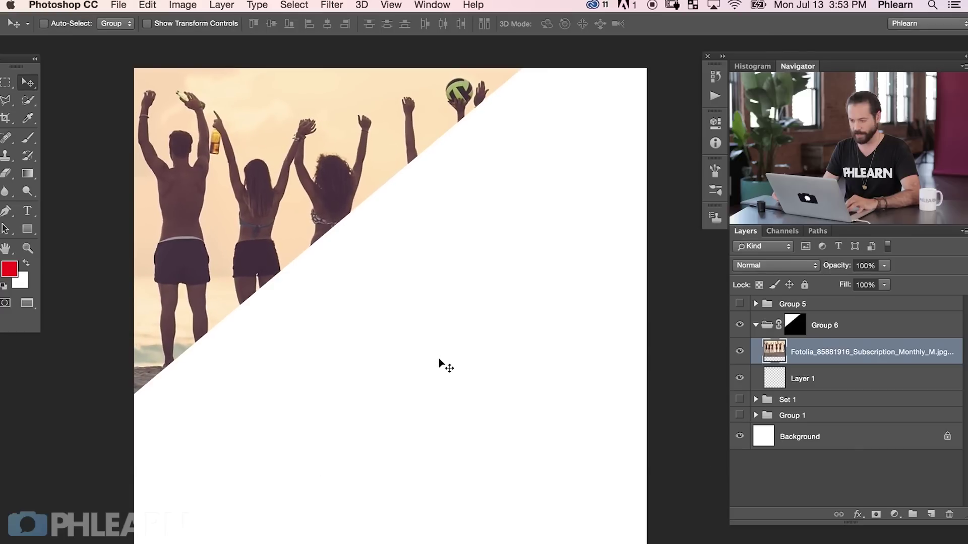
left_click(755, 327)
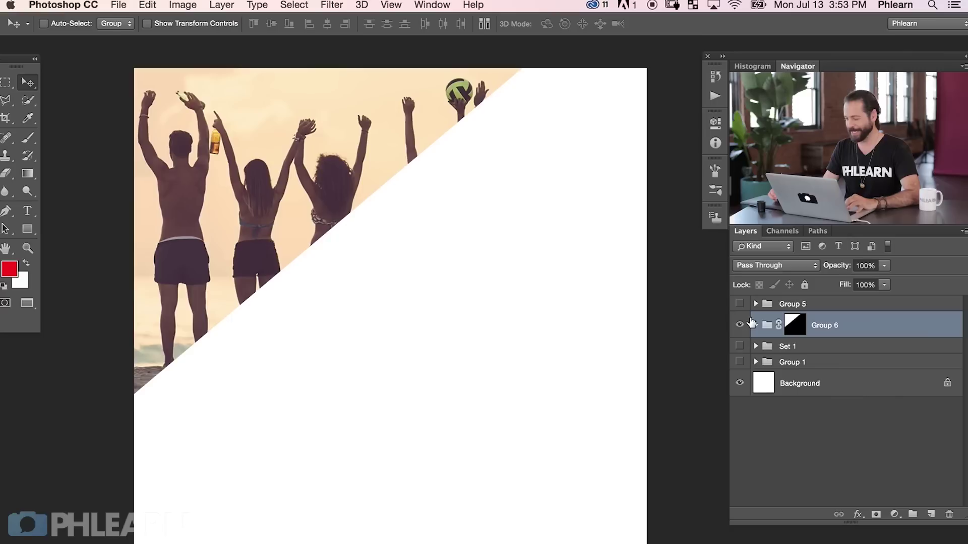
Create a new layer above Group 6 and select the diagonal middle band of the canvas with the Polygonal Lasso.
key("super+alt+shift+n")
key("l")
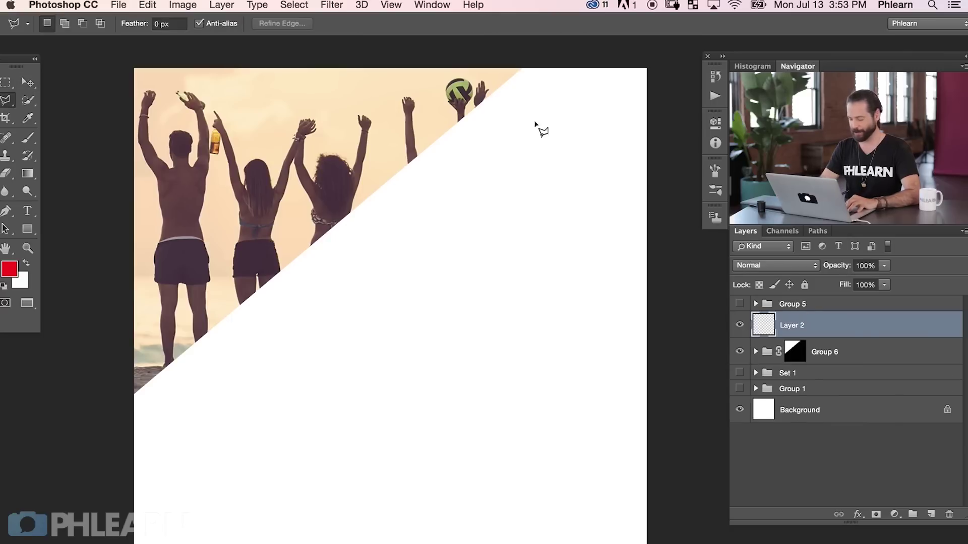
left_click(525, 63)
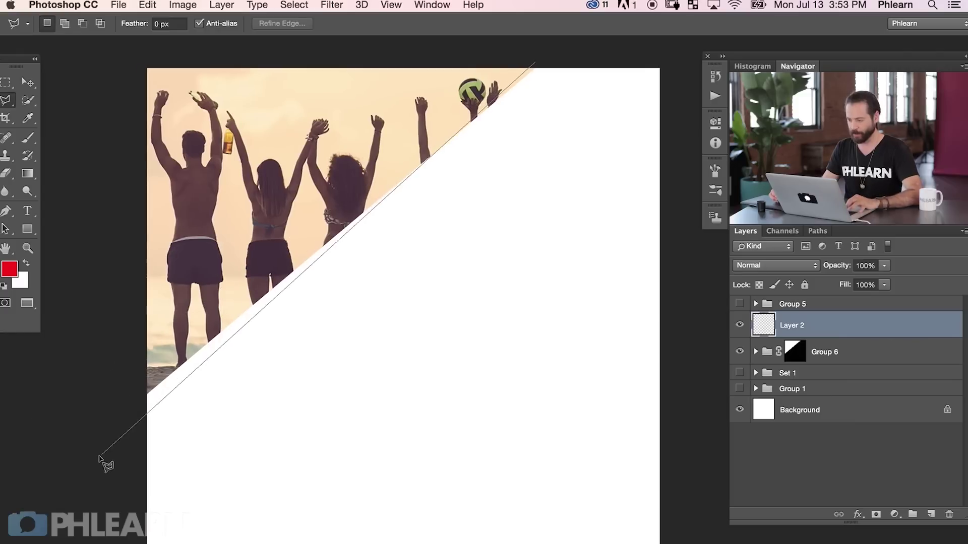
left_click(84, 447)
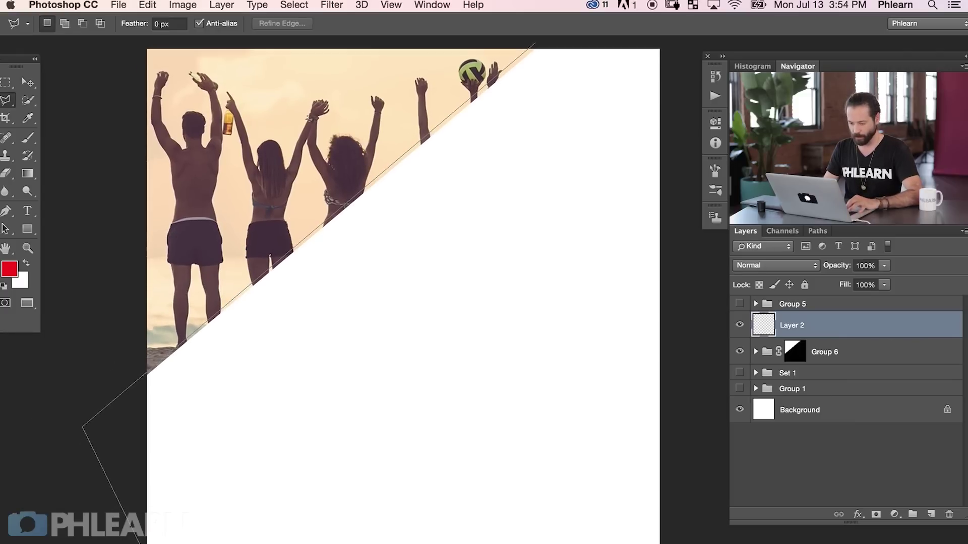
scroll(603, 234, "right", 5)
scroll(603, 234, "down", 3)
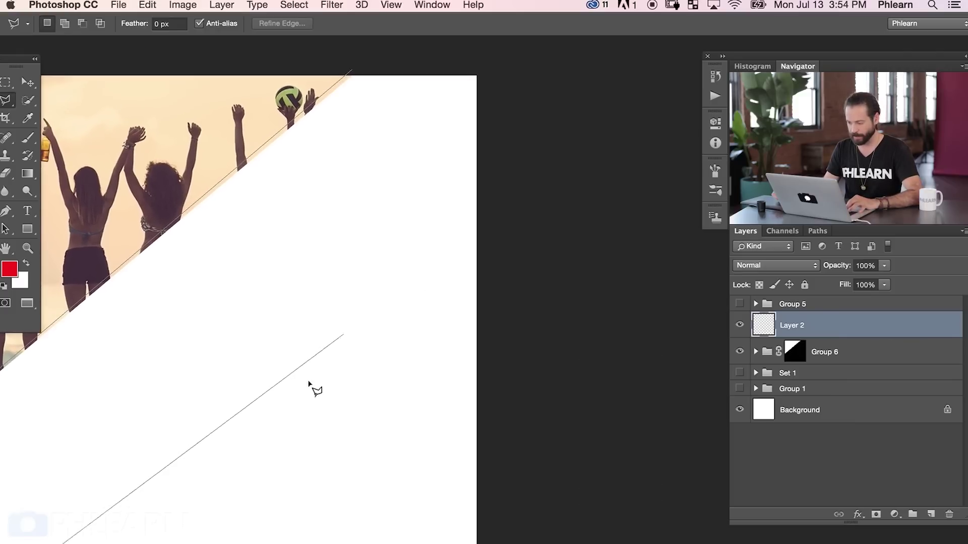
scroll(411, 523, "up", 5)
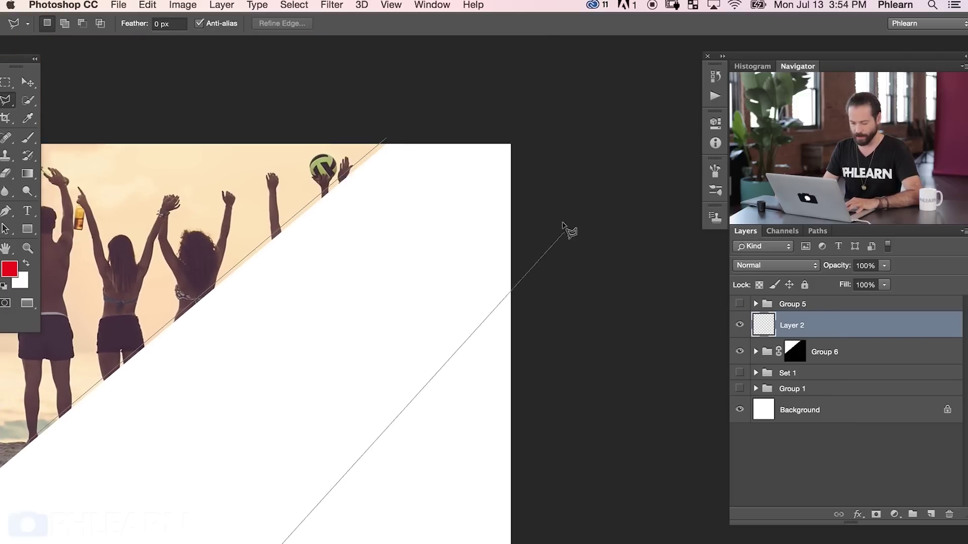
left_click(534, 128)
scroll(504, 272, "left", 5)
scroll(504, 273, "down", 4)
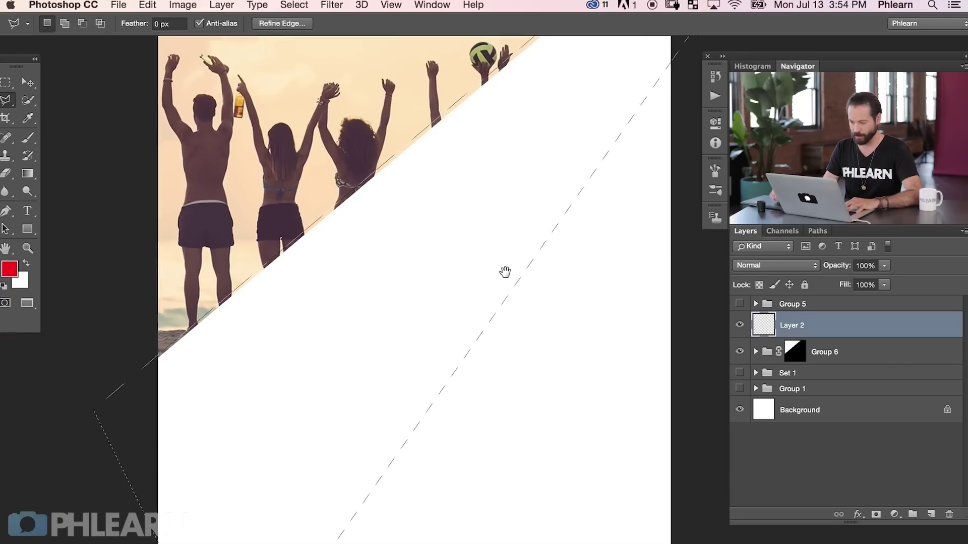
Place Layer 2 in a new group and mask that group with the diagonal band selection.
key("ctrl+g")
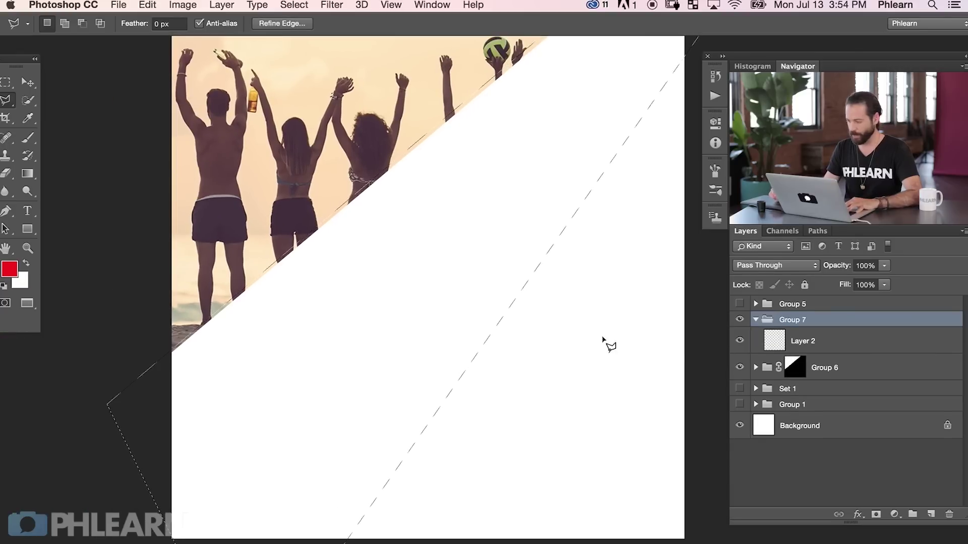
scroll(527, 408, "up", 2)
scroll(527, 408, "right", 2)
left_click(878, 514)
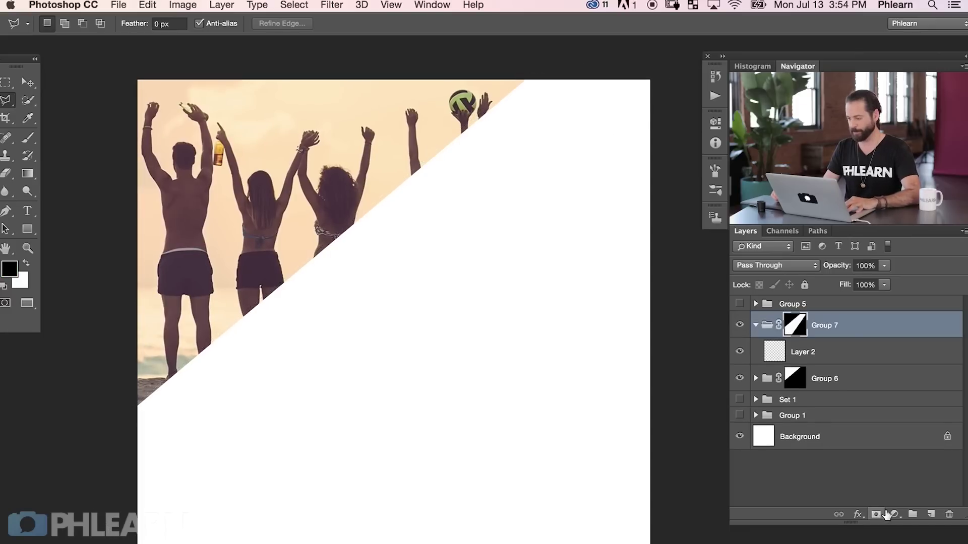
left_click(756, 399)
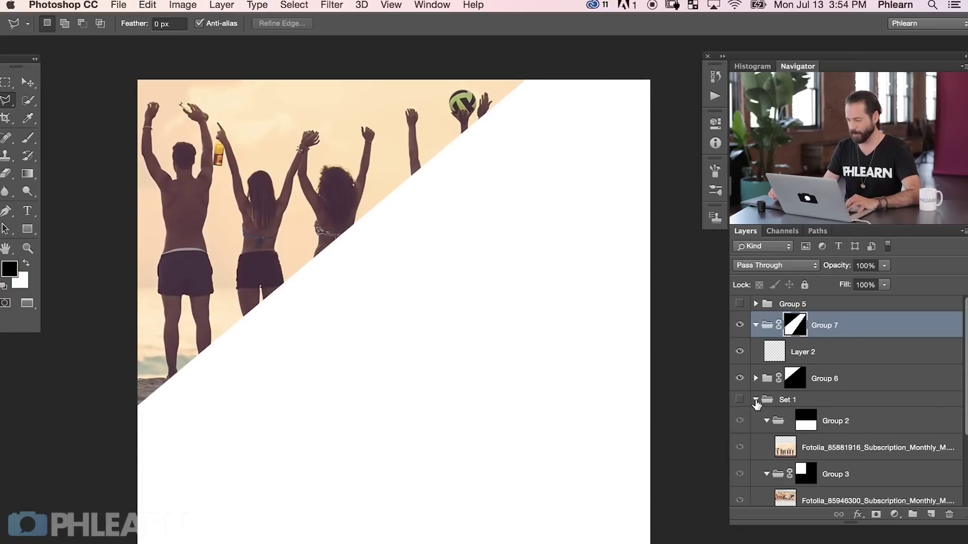
left_click(756, 400)
Move the Fotolia_85946300 photo from Group 5 into Group 7 and shift it down within the diagonal band.
left_click(756, 304)
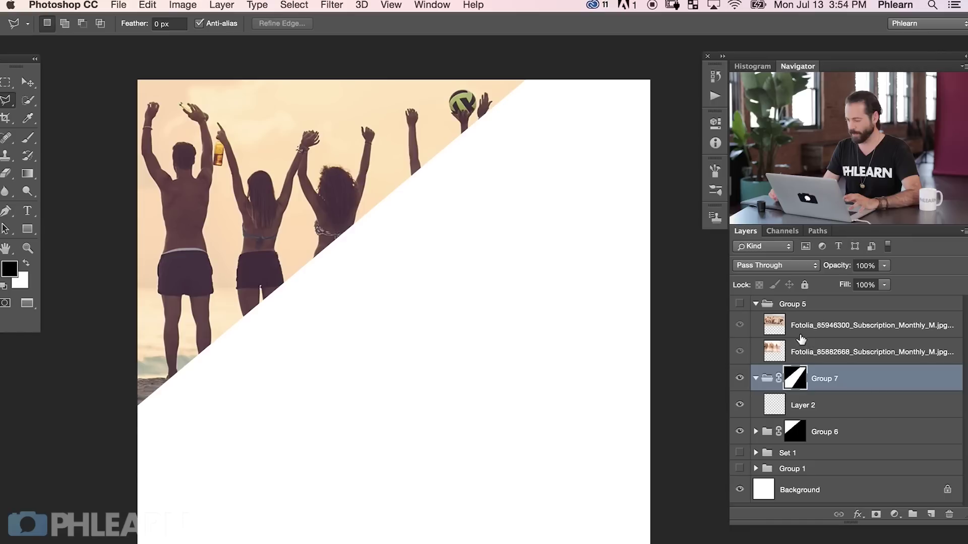
left_click(815, 356)
left_click(803, 325)
key("v")
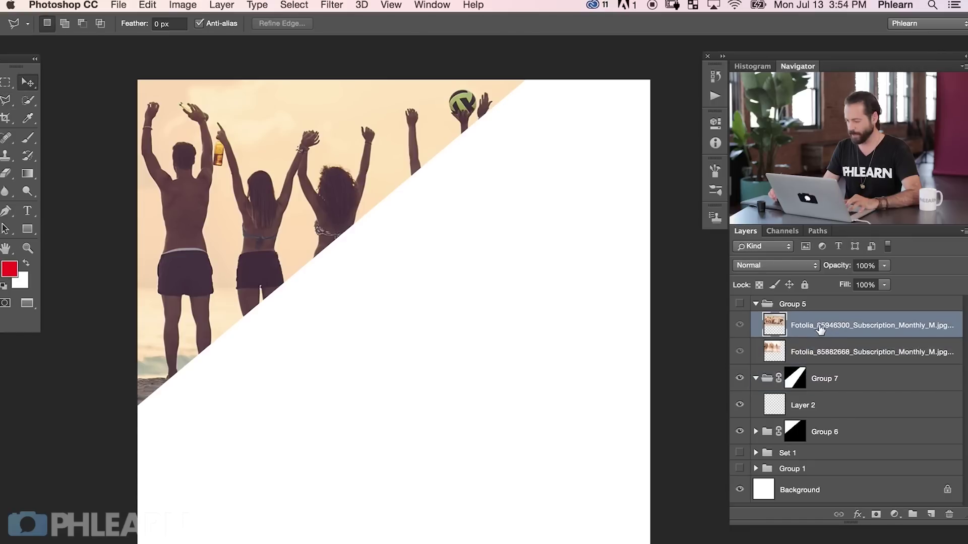
left_click_drag(819, 328, 838, 398)
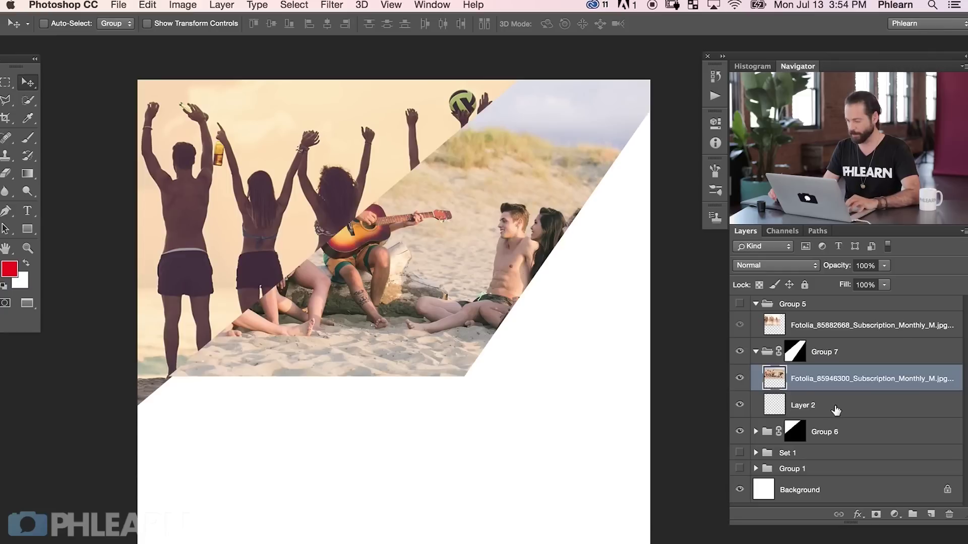
left_click_drag(445, 286, 499, 453)
key("ctrl+t")
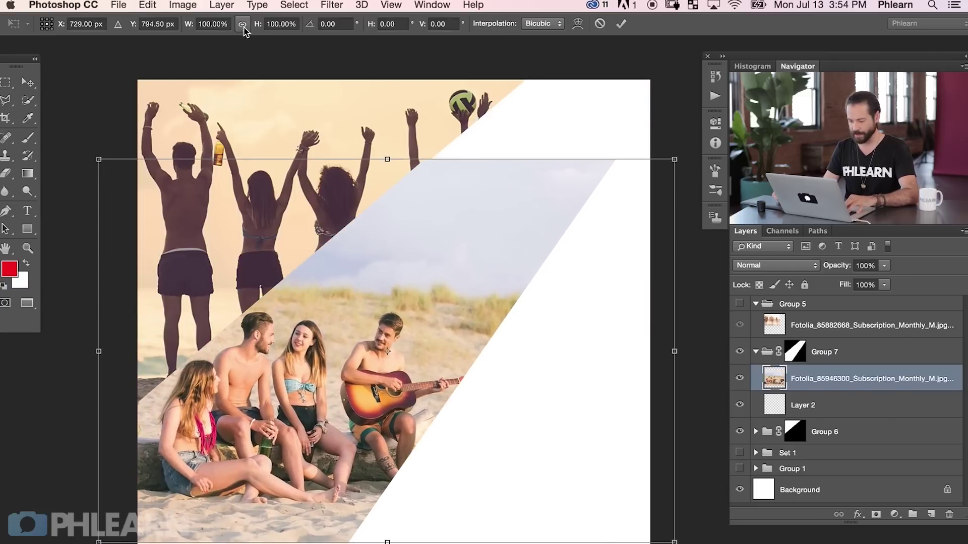
left_click_drag(261, 30, 461, 296)
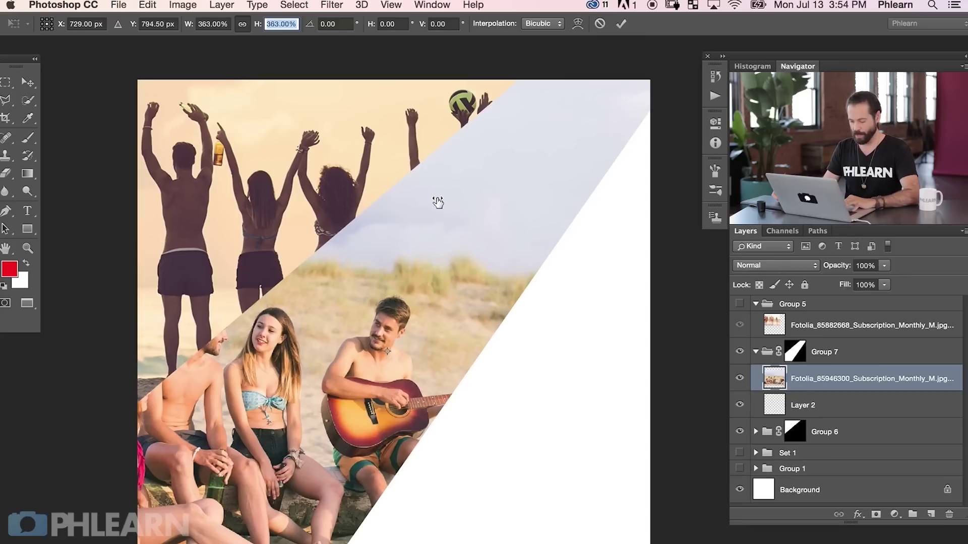
left_click_drag(418, 292, 439, 173)
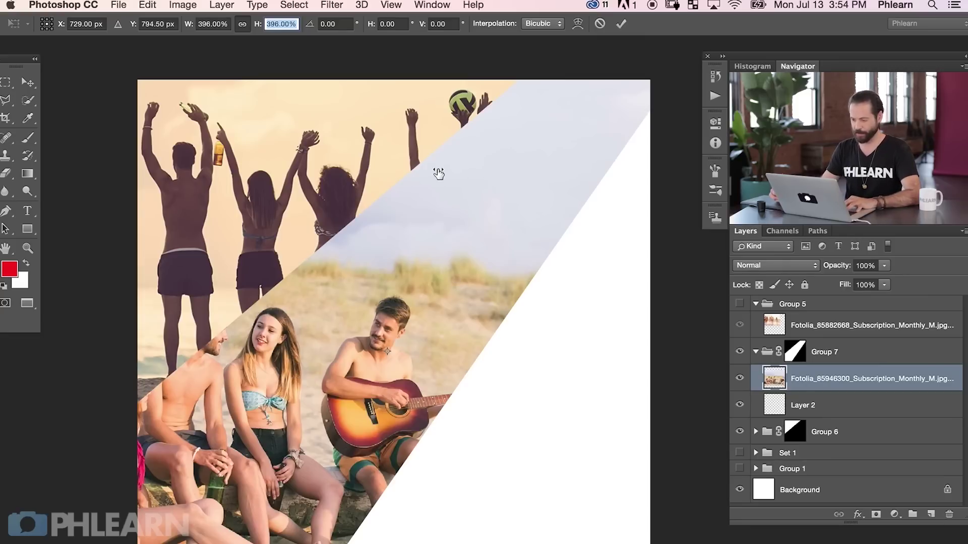
left_click(621, 24)
left_click(628, 5)
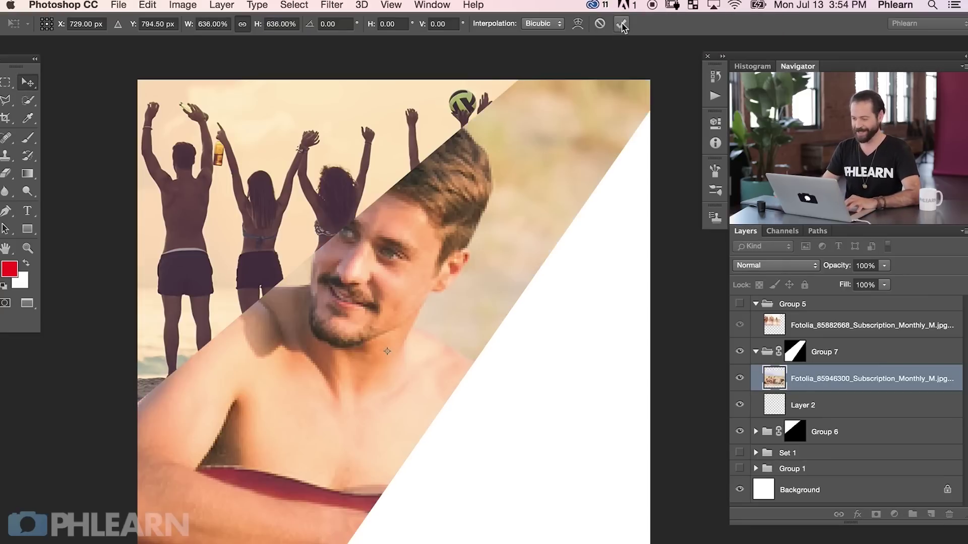
key("super+z")
Enlarge the Fotolia_85946300 photo proportionally and position it so the seated group fills the middle diagonal frame.
key("super+t")
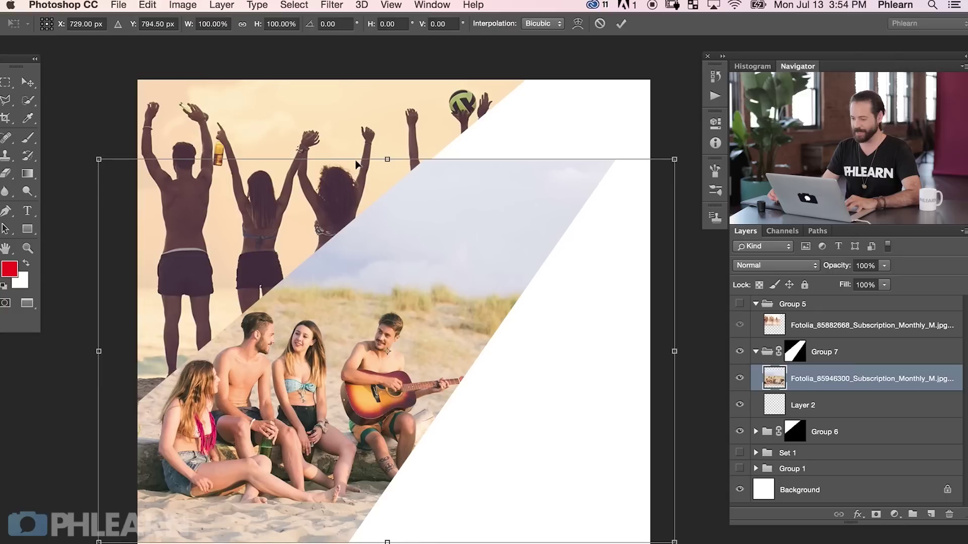
left_click_drag(252, 26, 360, 30)
left_click(621, 24)
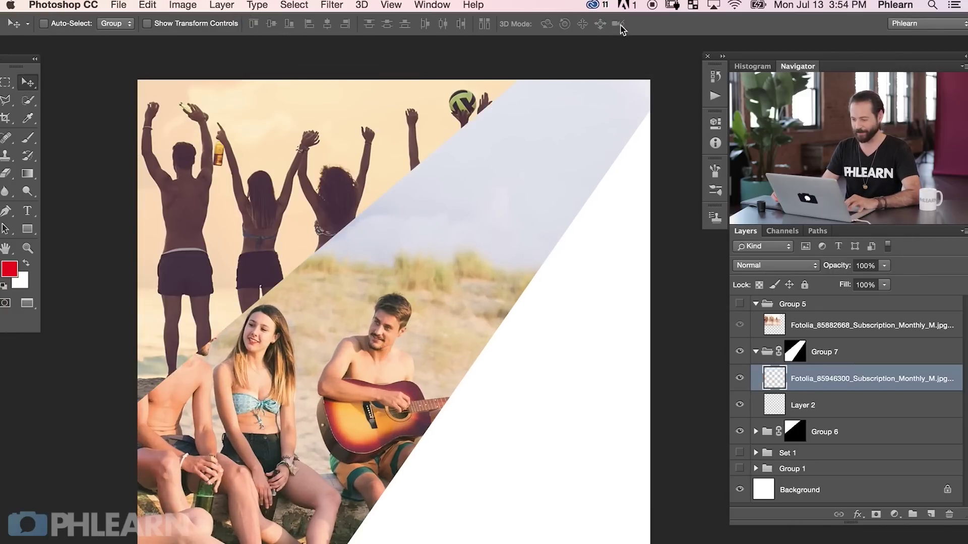
left_click_drag(418, 379, 505, 361)
left_click_drag(590, 372, 534, 348)
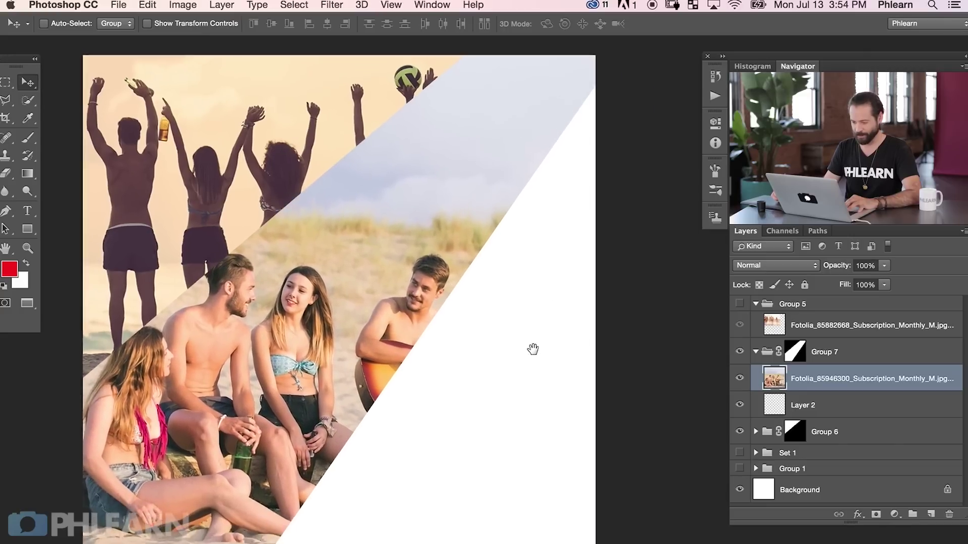
Create a new layer outside and above Group 7 and select the remaining lower-right corner with the Polygonal Lasso.
left_click(801, 351)
key("super+shift+alt+n")
key("super+bracketright")
key("l")
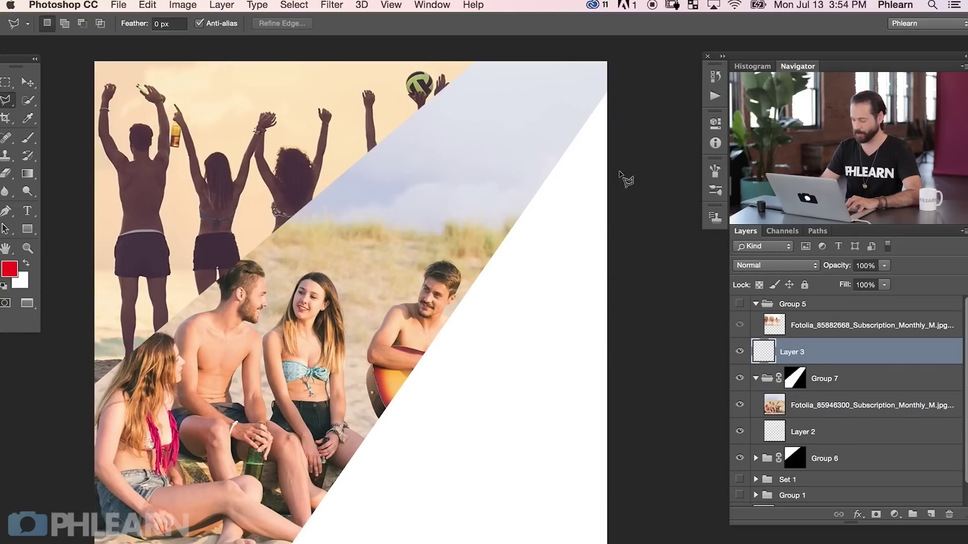
left_click(608, 90)
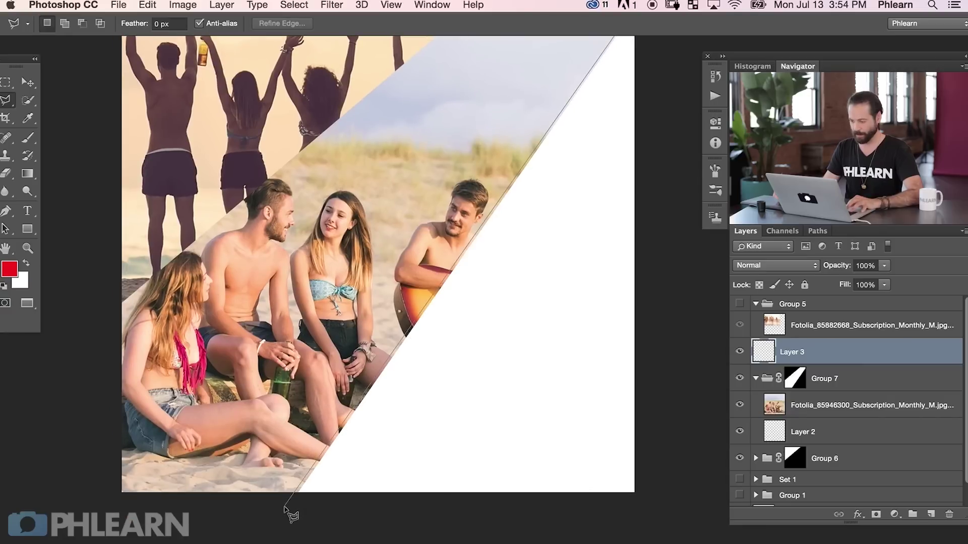
left_click(285, 509)
left_click(690, 532)
left_click(628, 120)
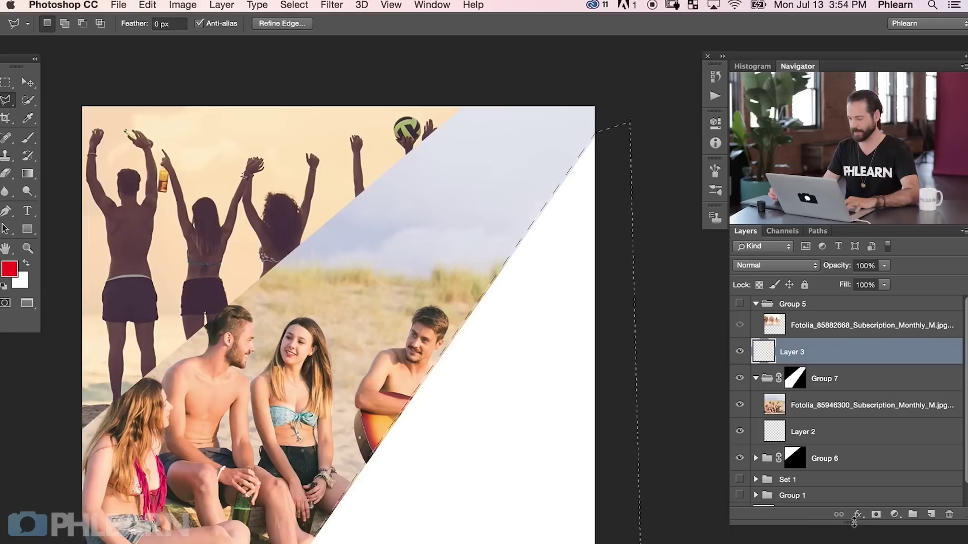
Place Layer 3 in a new group masked by the corner selection and move the Fotolia_85882668 photo into it.
key("super+g")
left_click(876, 514)
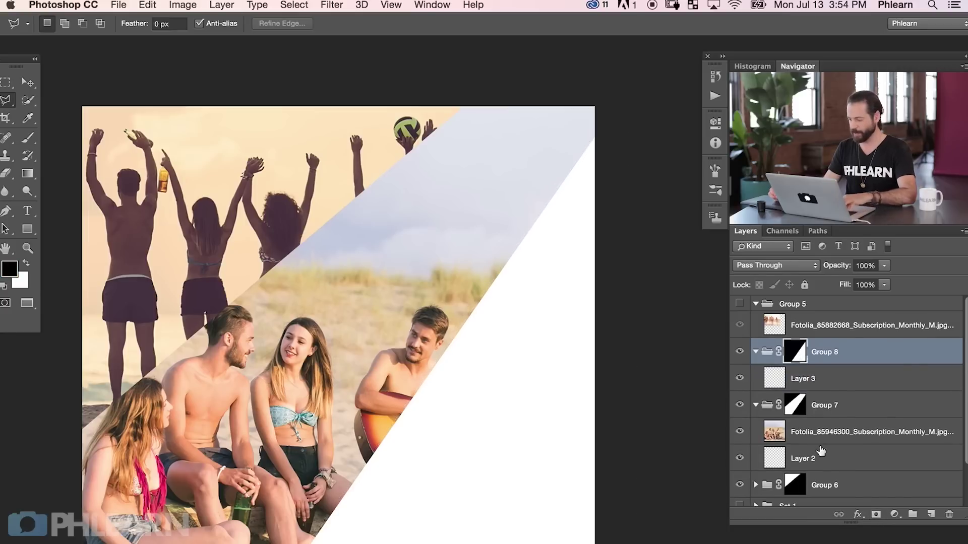
left_click_drag(850, 332, 801, 363)
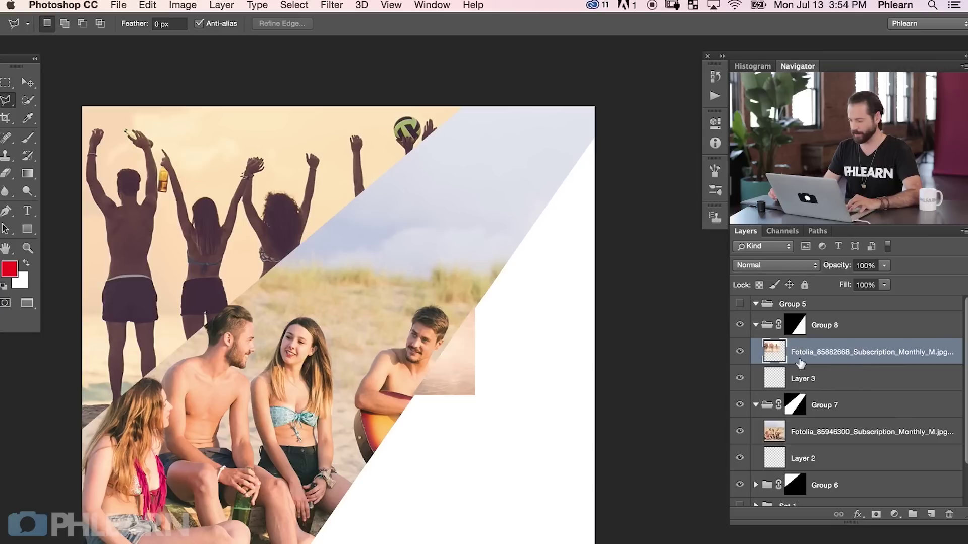
scroll(804, 312, "down", 1)
left_click(798, 315)
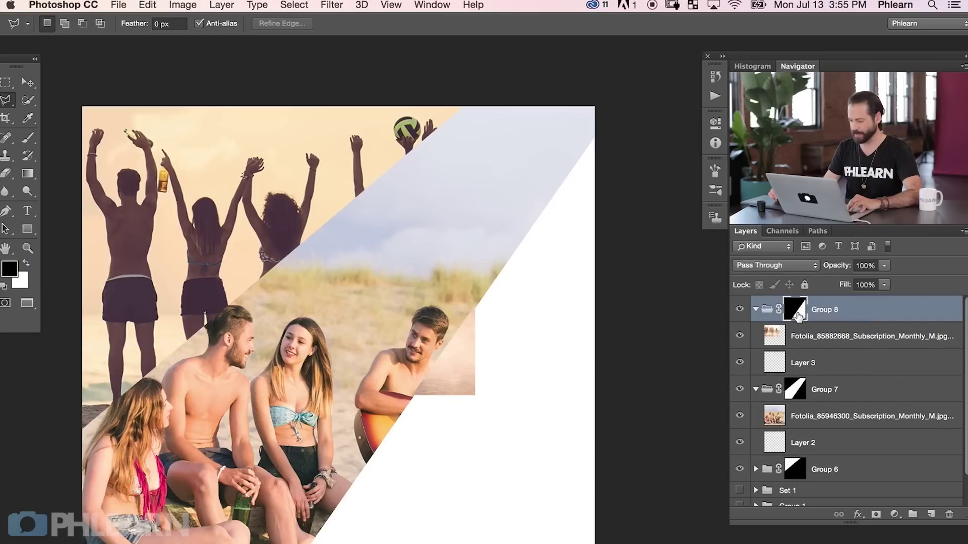
Move and enlarge the Fotolia_85882668 photo to fill the lower-right diagonal frame.
left_click(808, 340)
key("v")
left_click_drag(524, 350, 486, 374)
key("ctrl+t")
left_click_drag(538, 447, 668, 529)
scroll(568, 455, "up", 2)
left_click_drag(525, 514, 676, 443)
scroll(539, 446, "right", 5)
scroll(539, 445, "up", 2)
left_click_drag(641, 124, 648, 177)
scroll(713, 97, "up", 2)
key("Return")
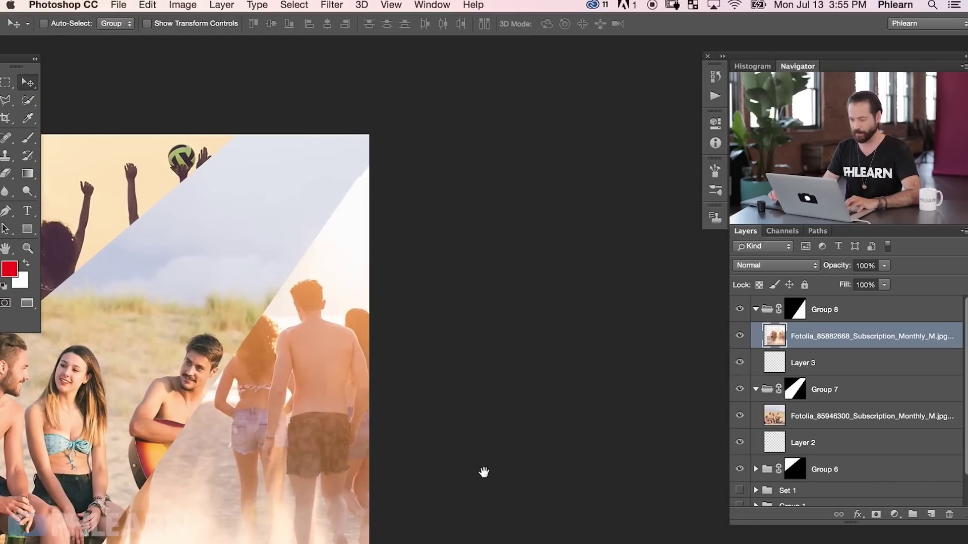
Shift the Fotolia_85882668 photo slightly up and to the right within the lower-right frame.
scroll(693, 402, "left", 10)
scroll(692, 402, "down", 4)
scroll(602, 532, "right", 2)
scroll(603, 531, "up", 1)
left_click_drag(603, 532, 669, 466)
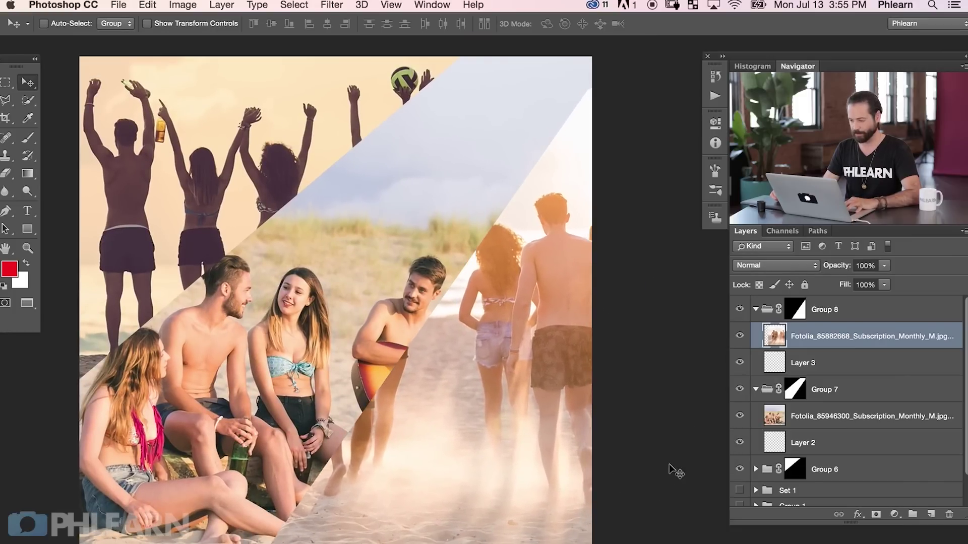
left_click_drag(449, 465, 484, 455)
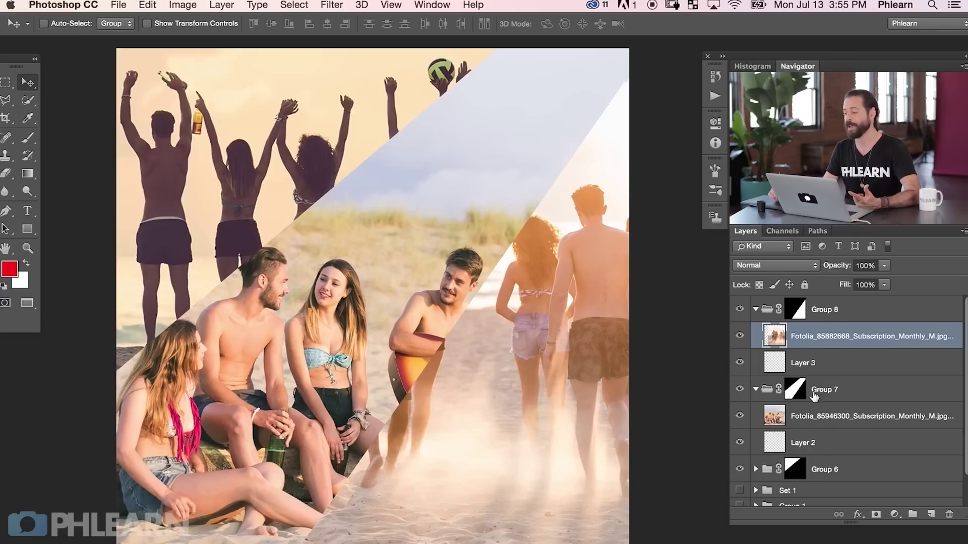
Collapse Group 8 and move the Fotolia_85946300 photo up and to the right within the middle diagonal frame.
left_click(755, 309)
left_click(829, 365)
left_click_drag(509, 392, 540, 376)
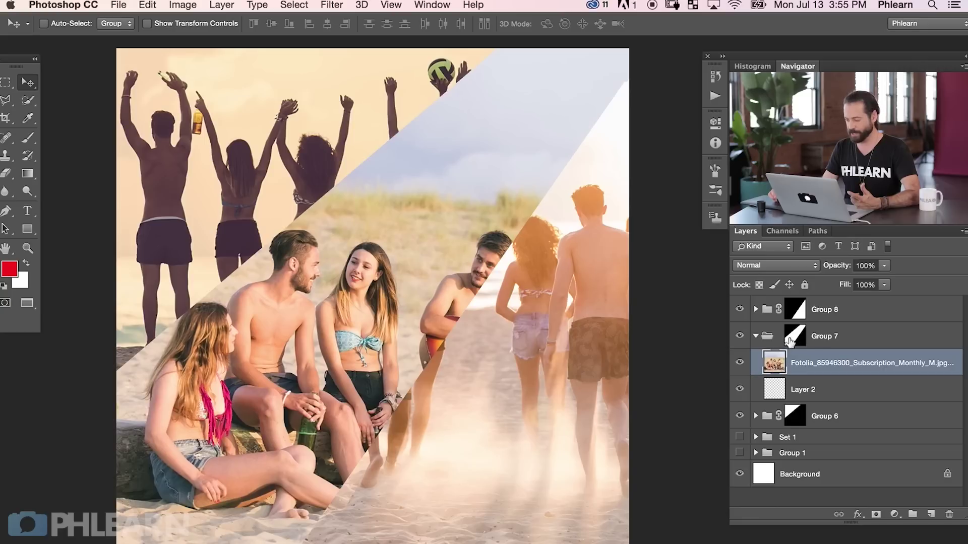
Try to enlarge Group 7's mask independently of its photo, to about 146% width and 139% height.
left_click(795, 342)
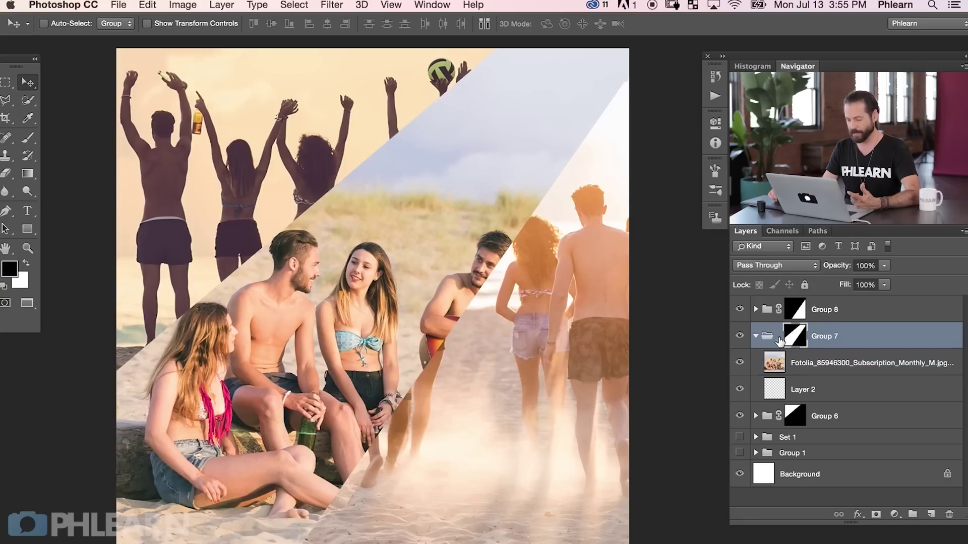
key("super+t")
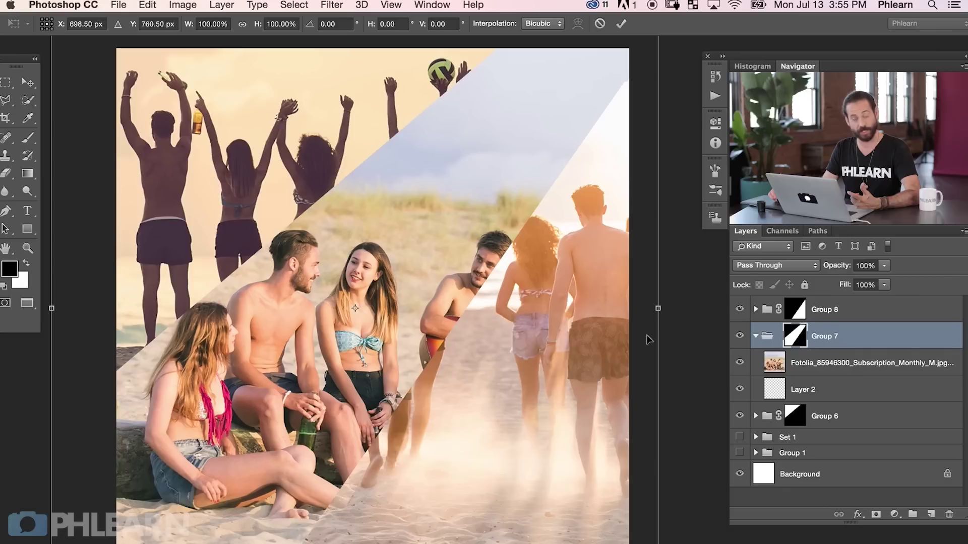
left_click_drag(658, 311, 617, 387)
key("super+minus")
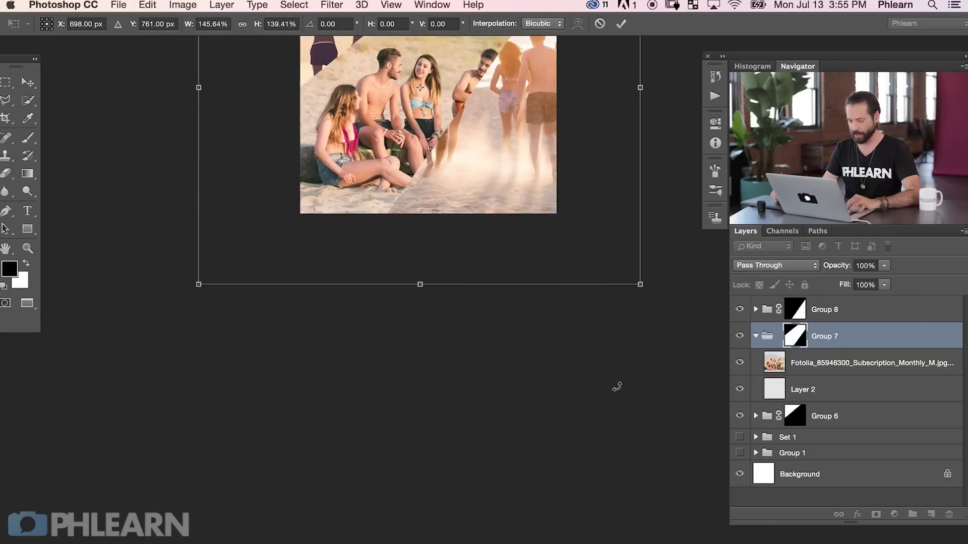
left_click_drag(416, 108, 390, 268)
key("Return")
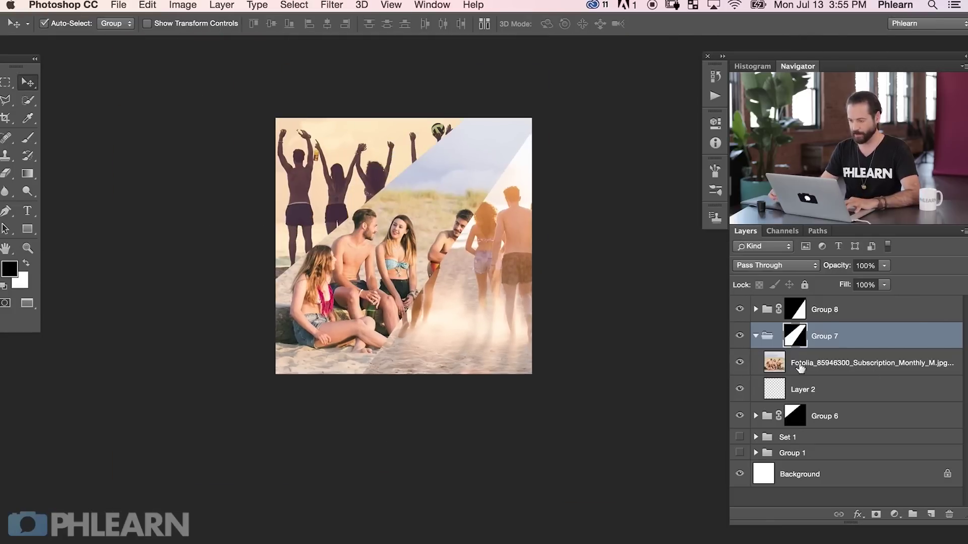
Try again to enlarge Group 7's mask outward from its lower-right corner.
key("super+t")
left_click_drag(547, 390, 595, 434)
left_click_drag(514, 376, 534, 388)
key("Return")
key("super+plus")
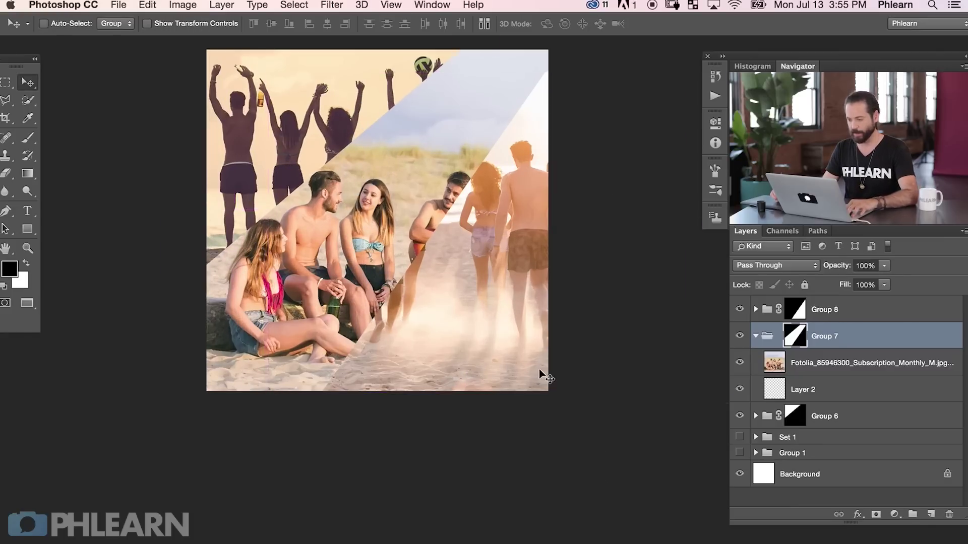
left_click_drag(501, 328, 495, 417)
key("super+plus")
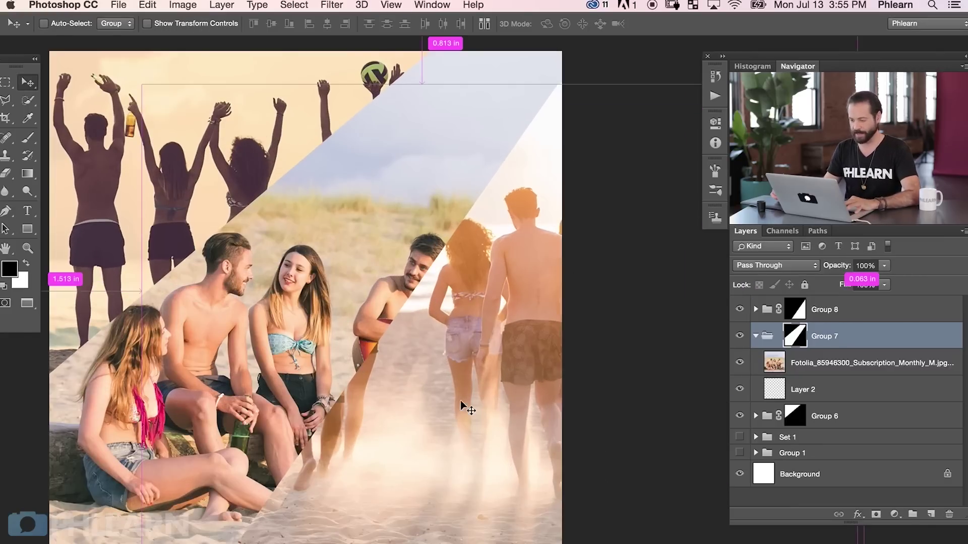
scroll(460, 402, "left", 5)
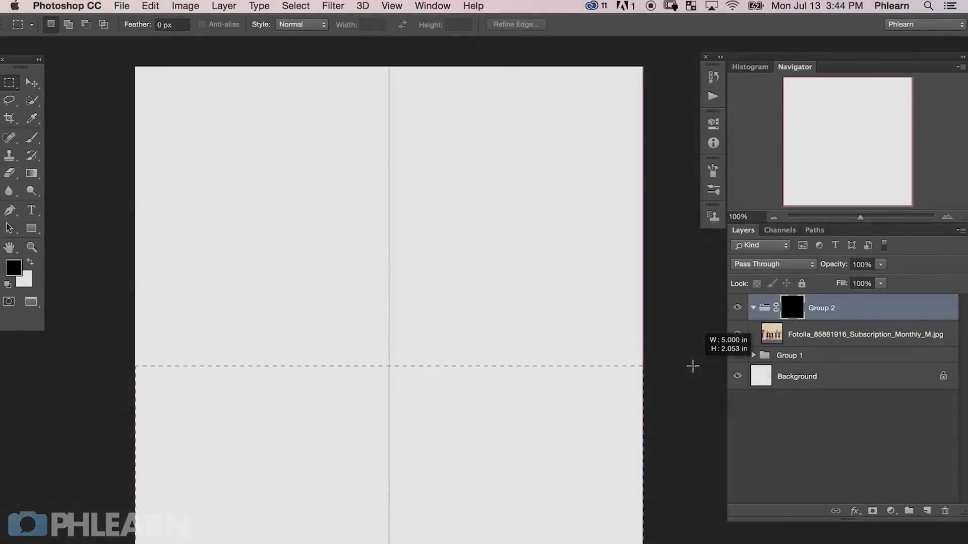
Select the lower part of the canvas at its full 5 in width and fill it with white on Group 2's mask.
left_click_drag(692, 368, 700, 357)
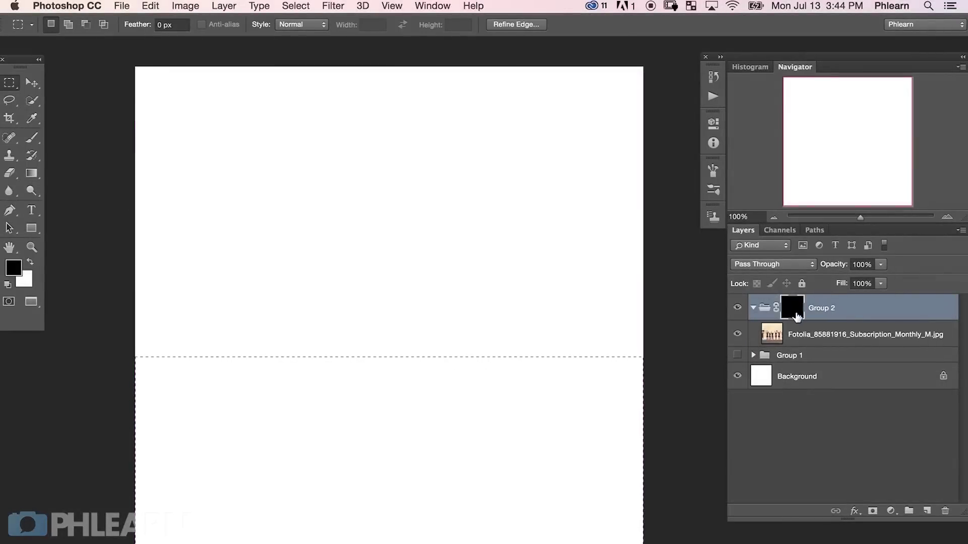
key("shift+BackSpace")
left_click(483, 225)
left_click(454, 249)
left_click(573, 226)
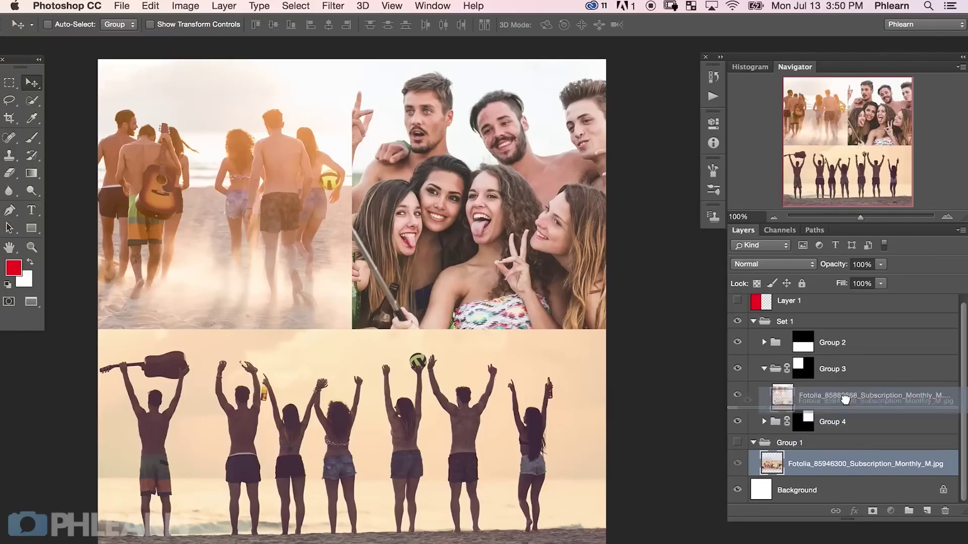
Move the Fotolia_85946300 photo into Group 3 above the existing photo and shift it up within the upper-left frame.
left_click_drag(836, 460, 837, 397)
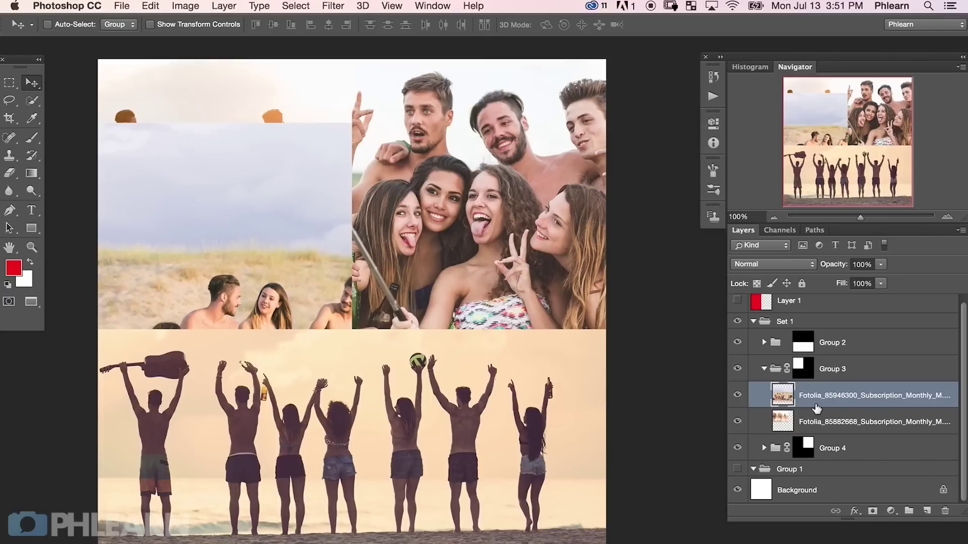
left_click_drag(348, 393, 317, 242)
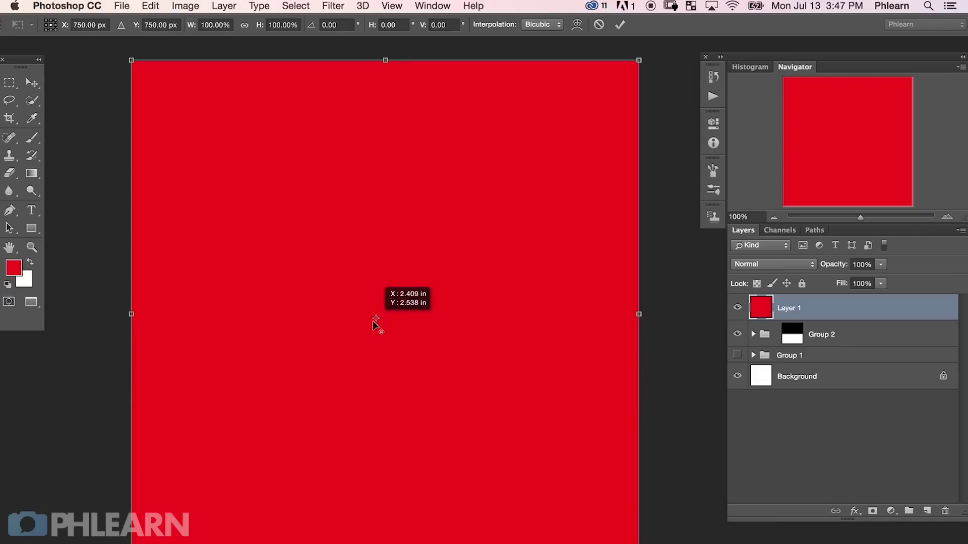
Set the red Layer 1's transform reference point to the middle of its left edge and scale its width to 50%.
left_click_drag(376, 324, 134, 312)
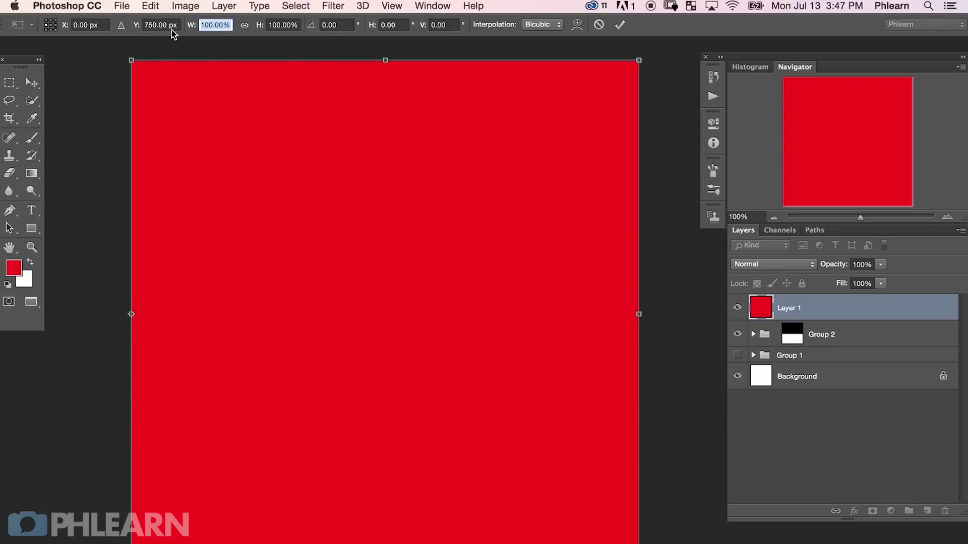
type("50")
key("Return")
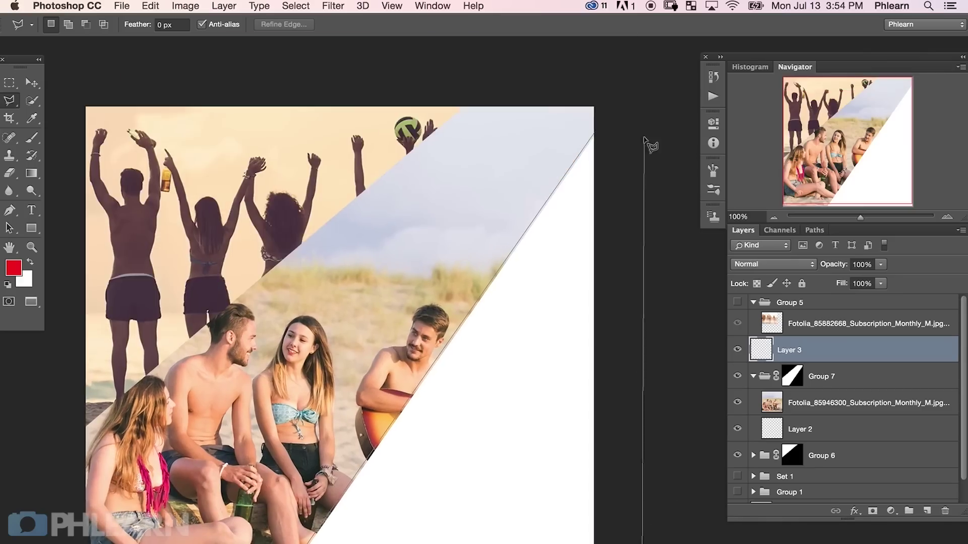
Close the lower-right diagonal selection, group Layer 3 with a mask made from it, and move the Fotolia_85882668 photo into that group.
left_click(630, 123)
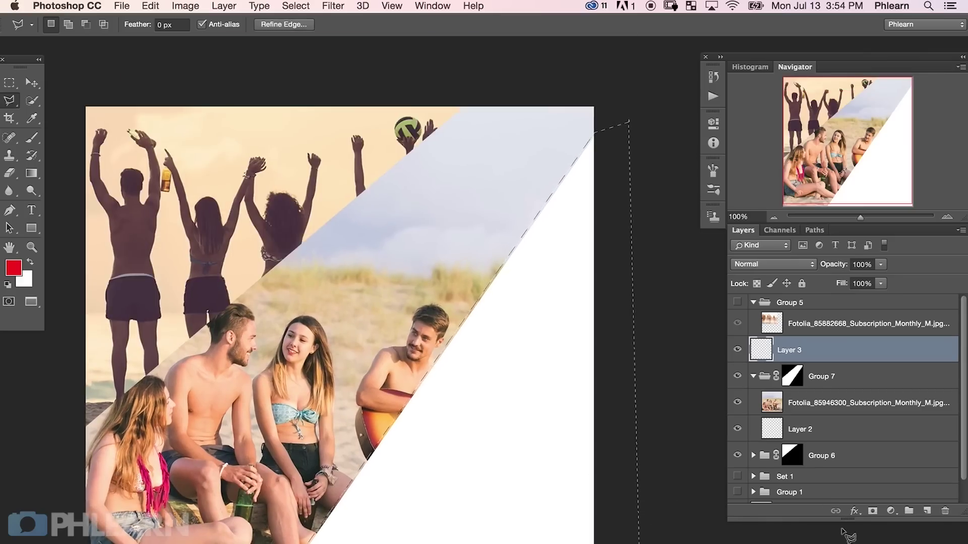
key("super+g")
left_click(872, 511)
left_click_drag(852, 323, 847, 367)
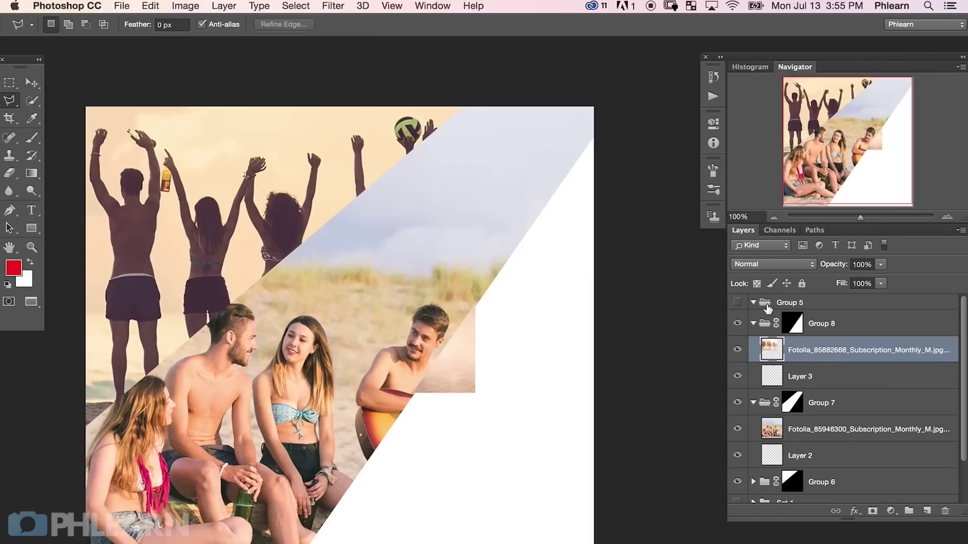